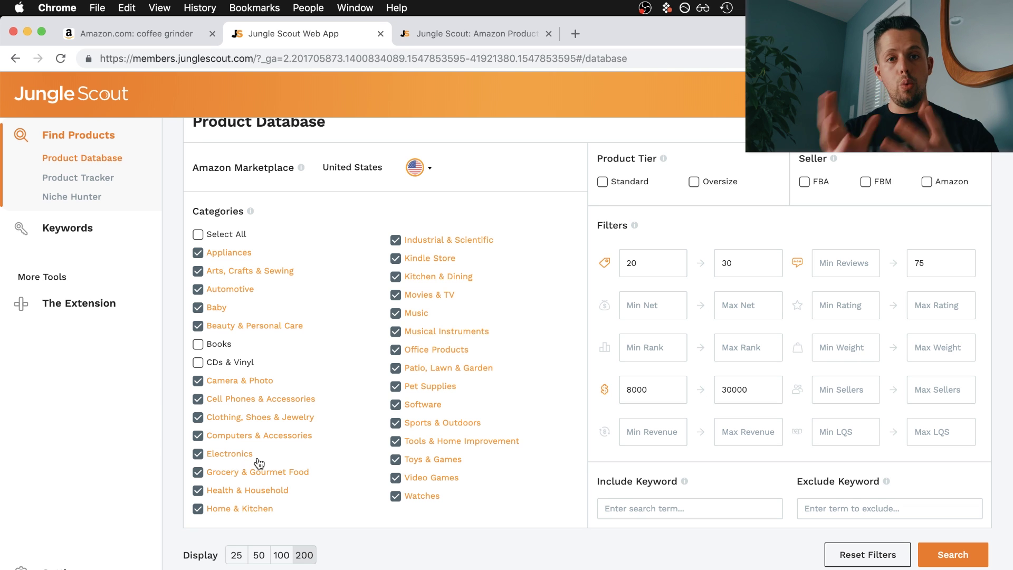
Step: Exclude the Watches, Software and Kindle Store categories from the product database filters and run the search
{"action": "left_click", "coordinate": [396, 496]}
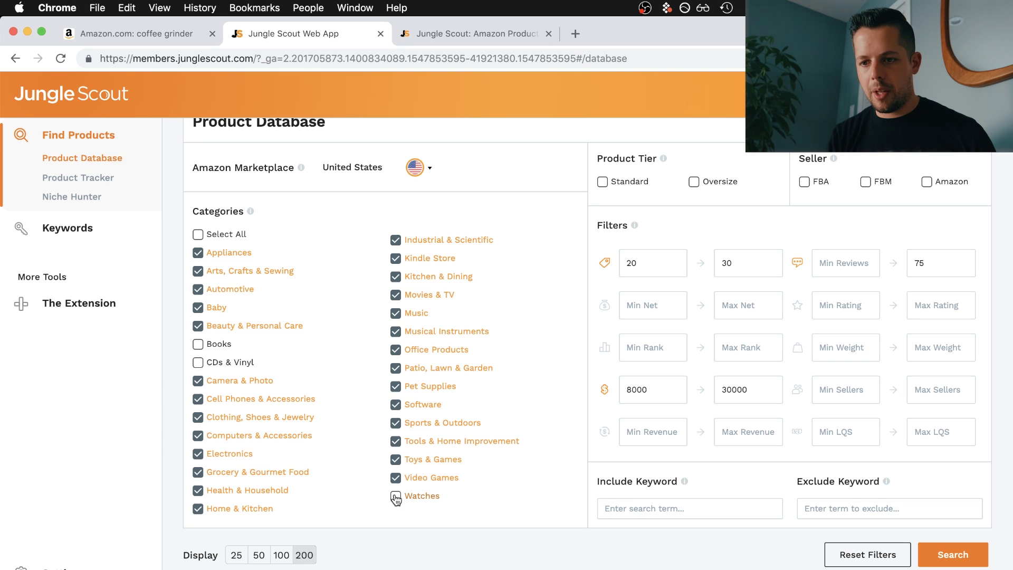
{"action": "left_click", "coordinate": [396, 405]}
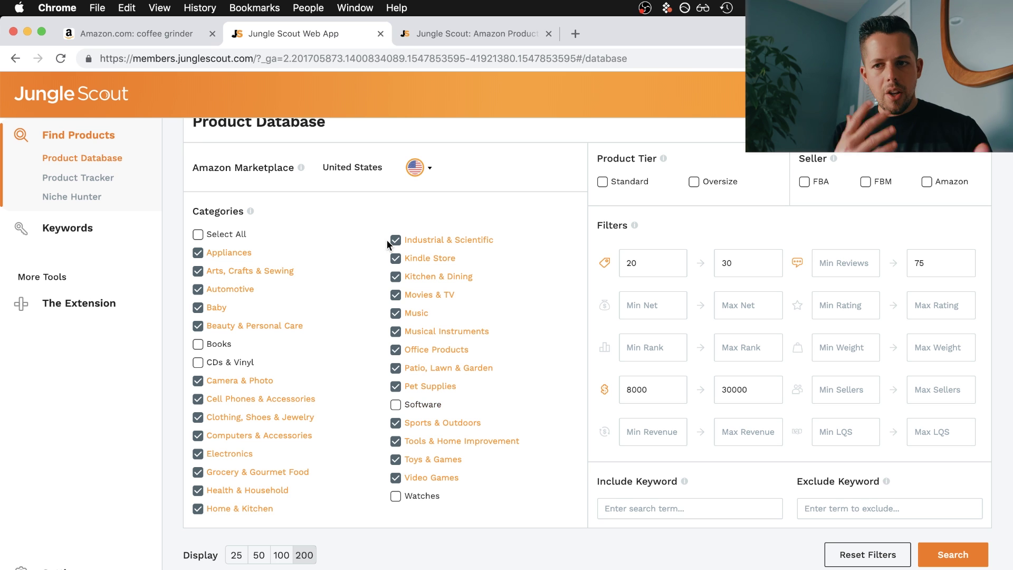
{"action": "left_click", "coordinate": [396, 258]}
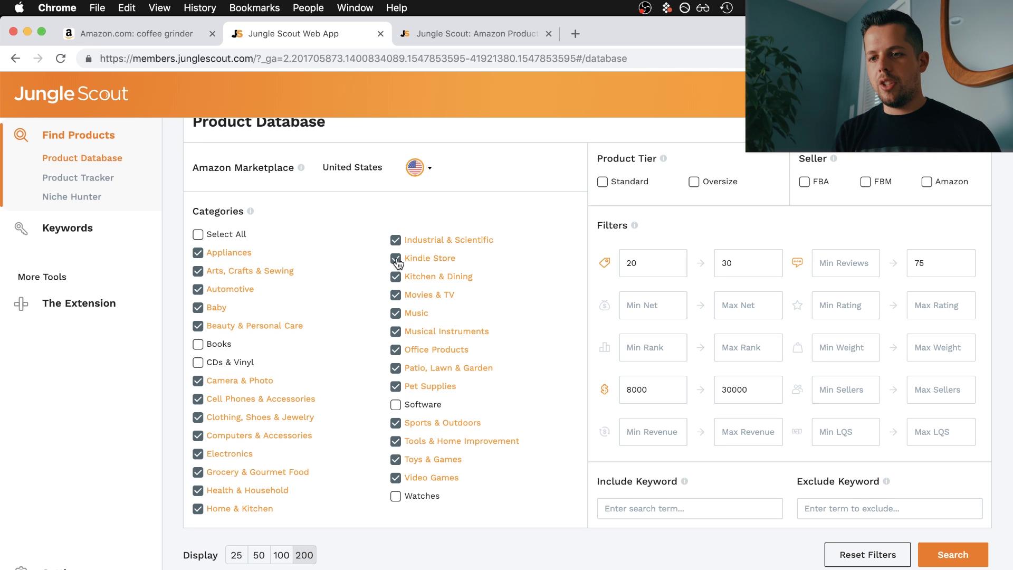
{"action": "left_click", "coordinate": [965, 559]}
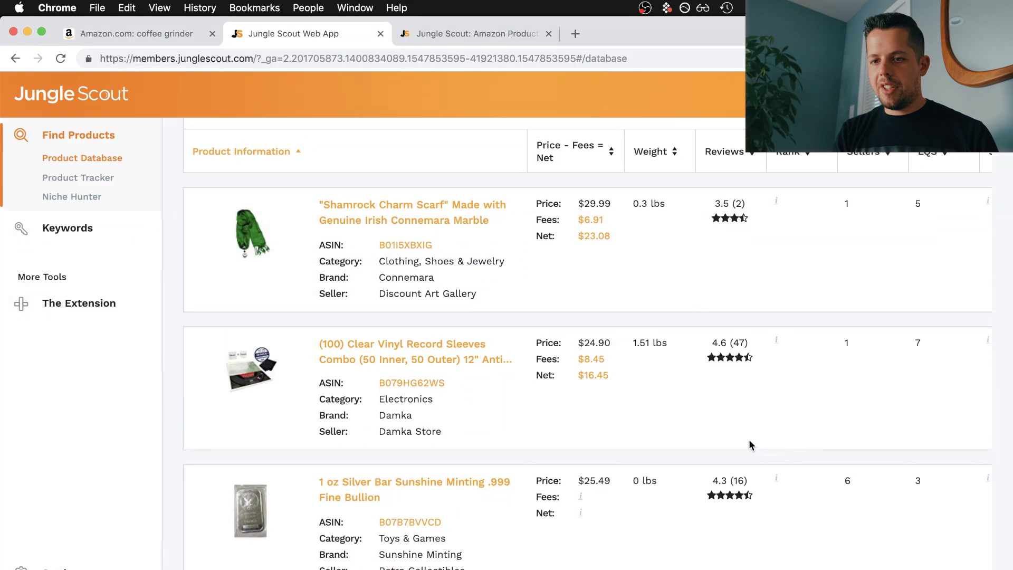
Step: Browse the product database results, checking the listed products' categories, prices, fees and reviews
{"action": "scroll", "coordinate": [749, 439], "scroll_direction": "down", "scroll_amount": 4}
{"action": "scroll", "coordinate": [749, 442], "scroll_direction": "down", "scroll_amount": 12}
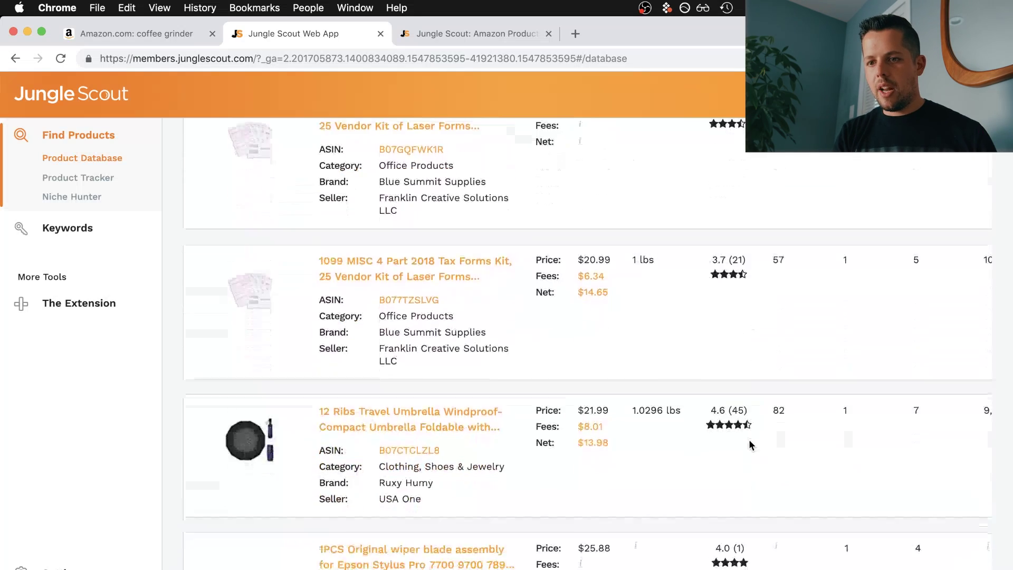
{"action": "scroll", "coordinate": [750, 443], "scroll_direction": "down", "scroll_amount": 6}
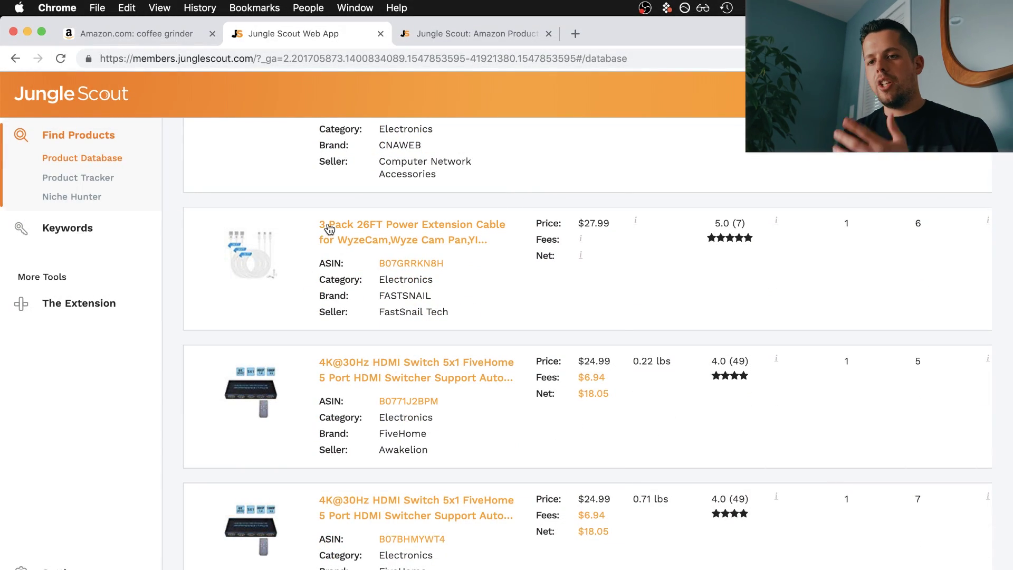
{"action": "scroll", "coordinate": [520, 280], "scroll_direction": "down", "scroll_amount": 15}
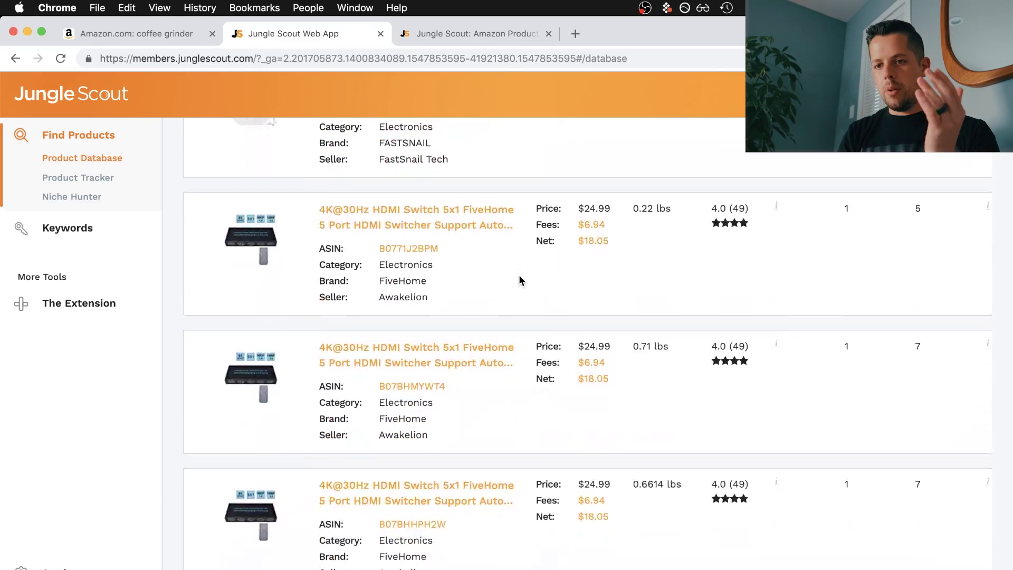
{"action": "scroll", "coordinate": [518, 275], "scroll_direction": "down", "scroll_amount": 10}
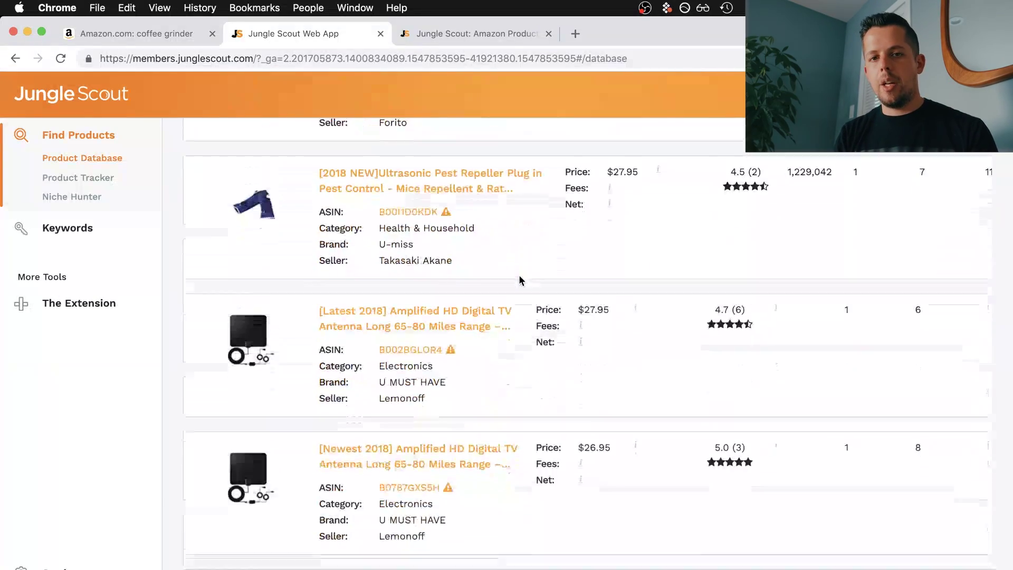
Step: Switch to the Amazon coffee grinder page and review the monthly sales, revenue and review figures in the Jungle Scout extension table
{"action": "left_click", "coordinate": [124, 27]}
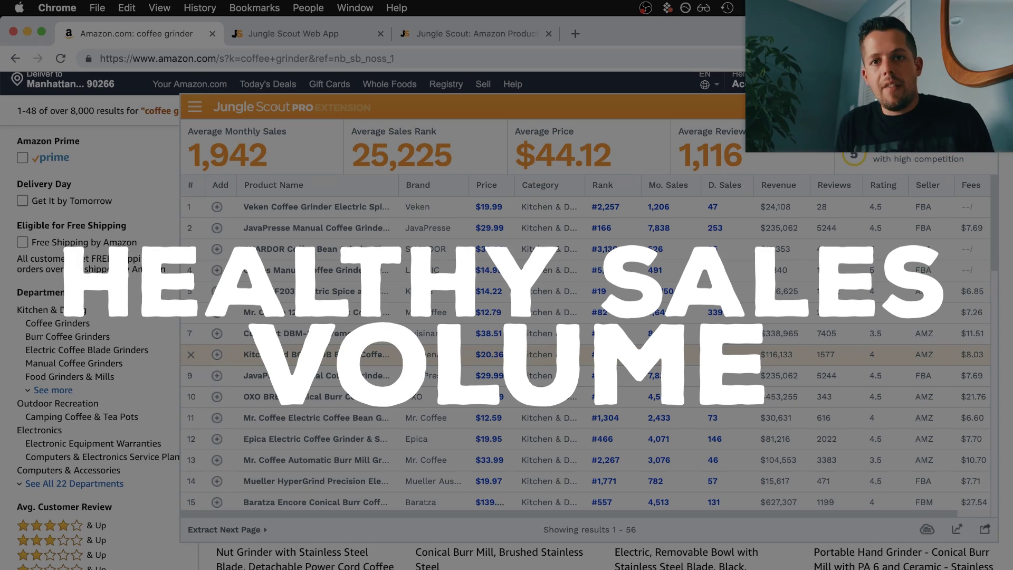
{"action": "scroll", "coordinate": [778, 407], "scroll_direction": "down", "scroll_amount": 4}
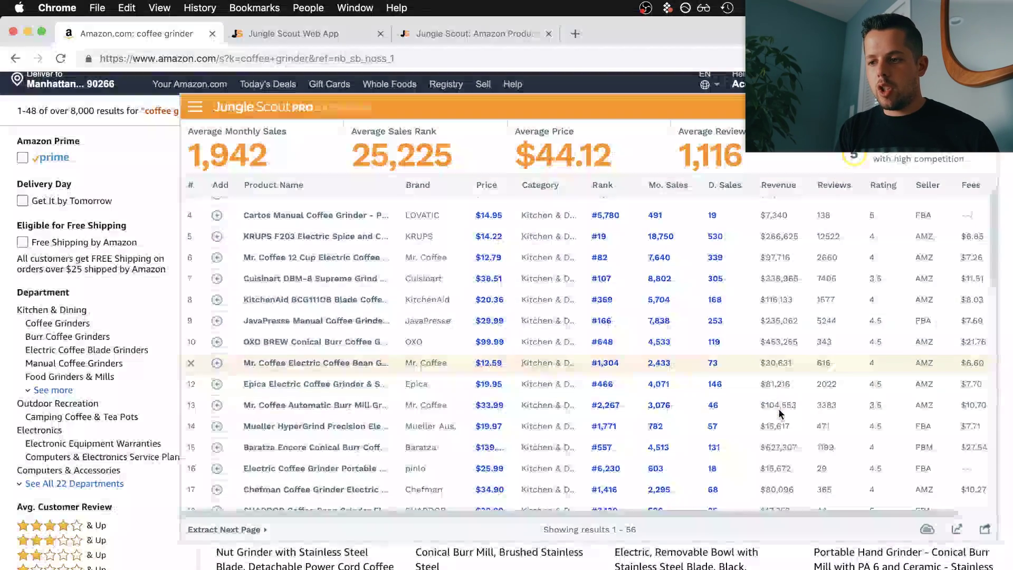
{"action": "scroll", "coordinate": [812, 344], "scroll_direction": "up", "scroll_amount": 4}
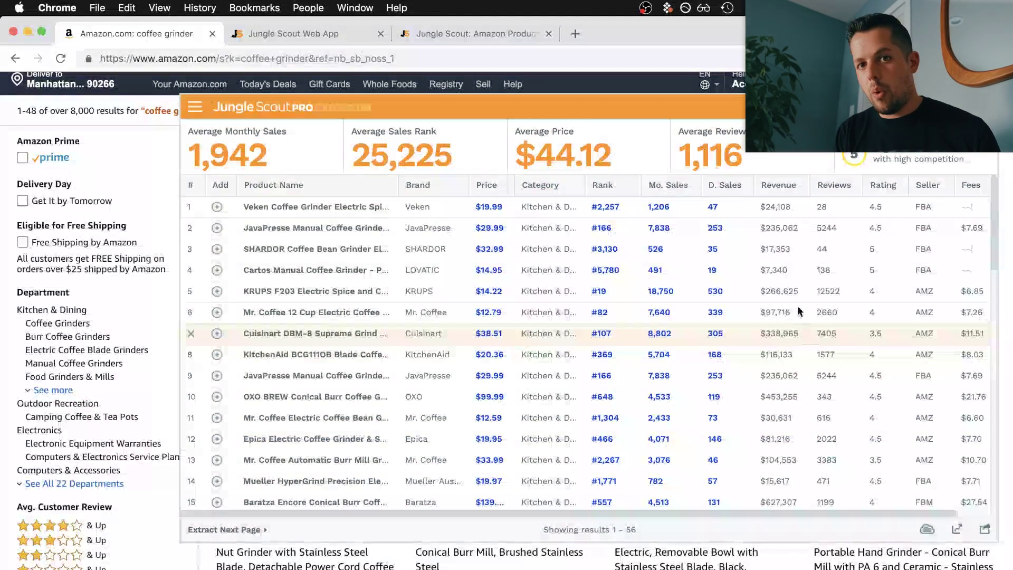
{"action": "scroll", "coordinate": [781, 233], "scroll_direction": "down", "scroll_amount": 1}
{"action": "scroll", "coordinate": [781, 233], "scroll_direction": "up", "scroll_amount": 1}
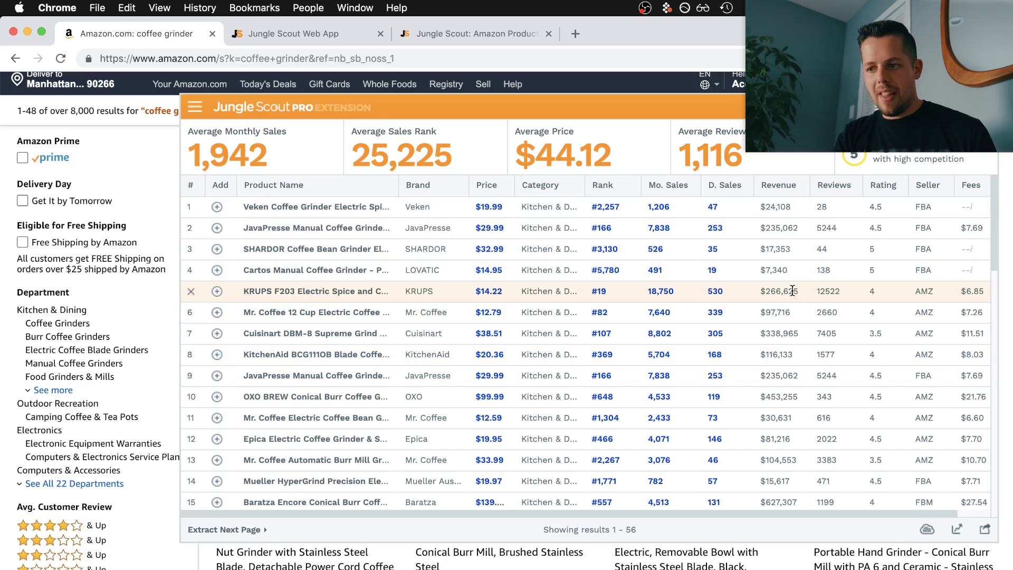
{"action": "scroll", "coordinate": [771, 361], "scroll_direction": "down", "scroll_amount": 10}
{"action": "scroll", "coordinate": [768, 387], "scroll_direction": "up", "scroll_amount": 10}
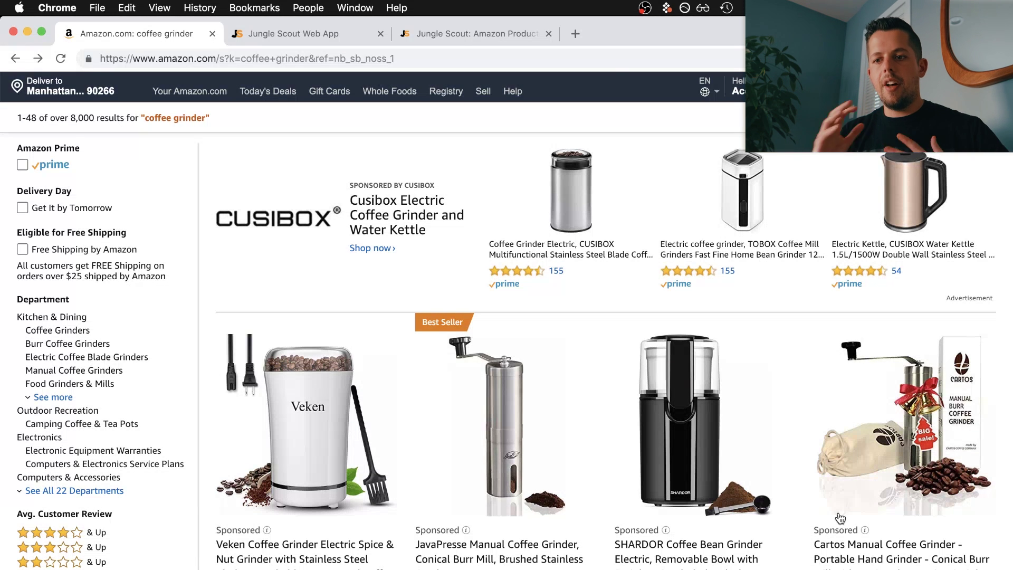
Step: Look through the Amazon coffee grinder listings, comparing product designs, prices and ratings
{"action": "scroll", "coordinate": [864, 559], "scroll_direction": "down", "scroll_amount": 1}
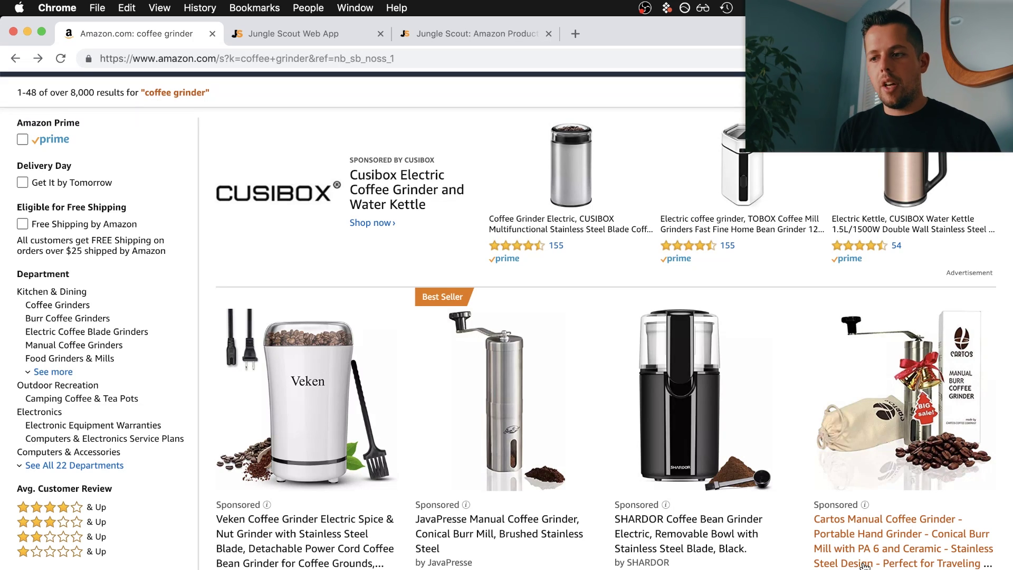
{"action": "scroll", "coordinate": [823, 483], "scroll_direction": "down", "scroll_amount": 5}
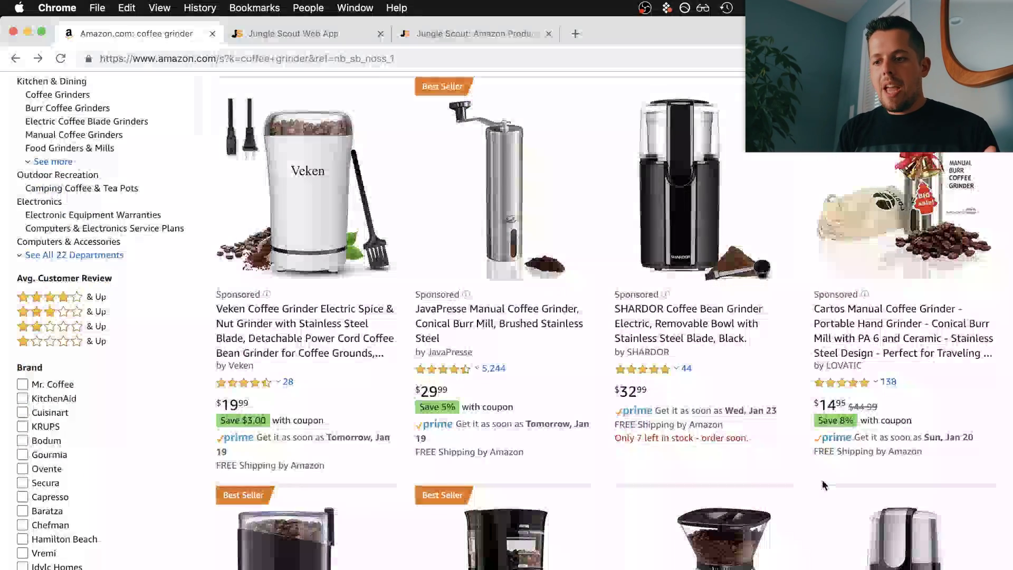
{"action": "scroll", "coordinate": [822, 479], "scroll_direction": "down", "scroll_amount": 8}
{"action": "scroll", "coordinate": [823, 483], "scroll_direction": "down", "scroll_amount": 15}
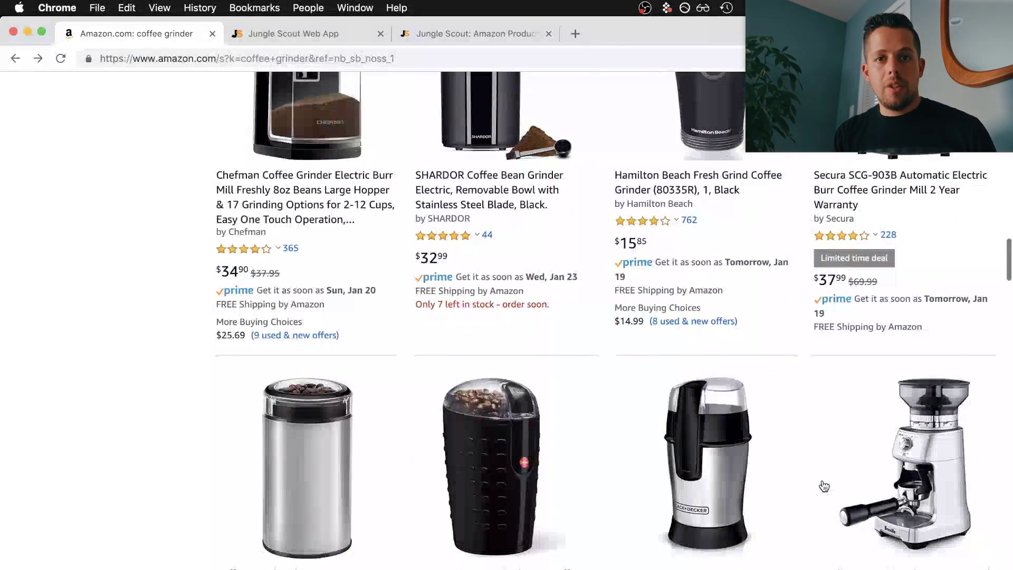
{"action": "scroll", "coordinate": [825, 486], "scroll_direction": "down", "scroll_amount": 15}
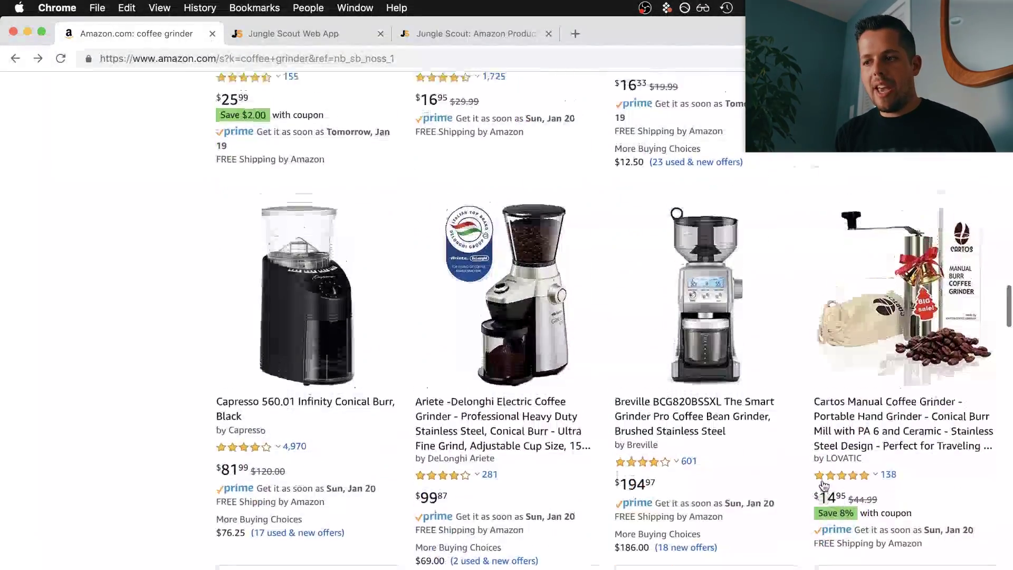
{"action": "scroll", "coordinate": [825, 485], "scroll_direction": "up", "scroll_amount": 20}
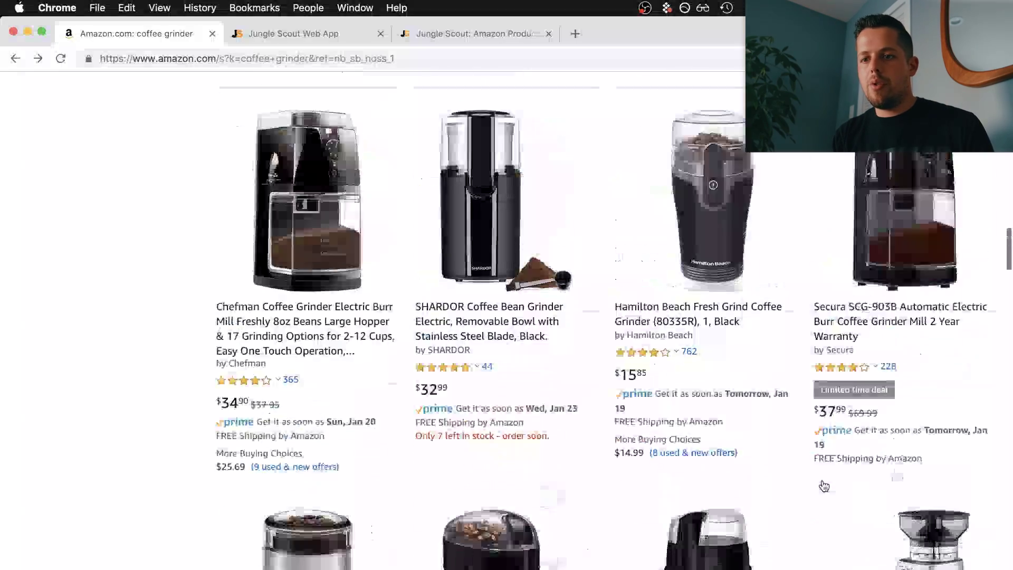
Step: Search Amazon for "manual coffee grinder"
{"action": "scroll", "coordinate": [317, 158], "scroll_direction": "up", "scroll_amount": 10}
{"action": "left_click", "coordinate": [191, 131]}
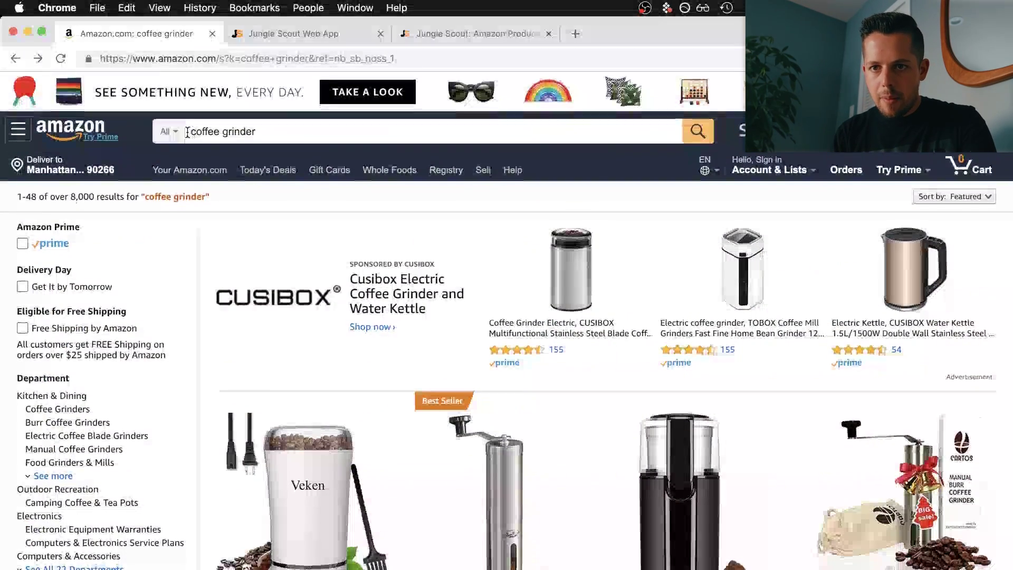
{"action": "type", "text": "nanual"}
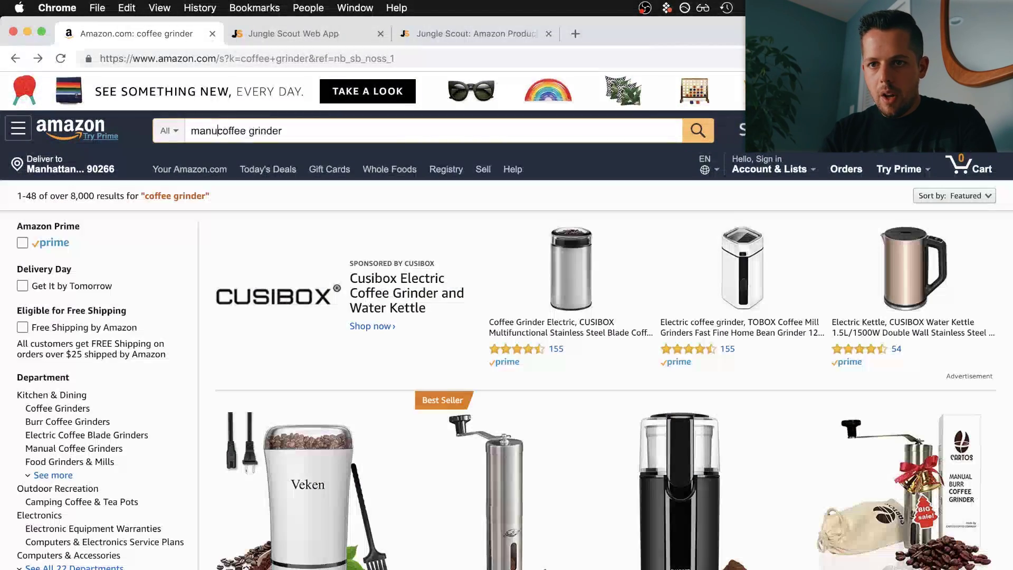
{"action": "key", "text": "Return"}
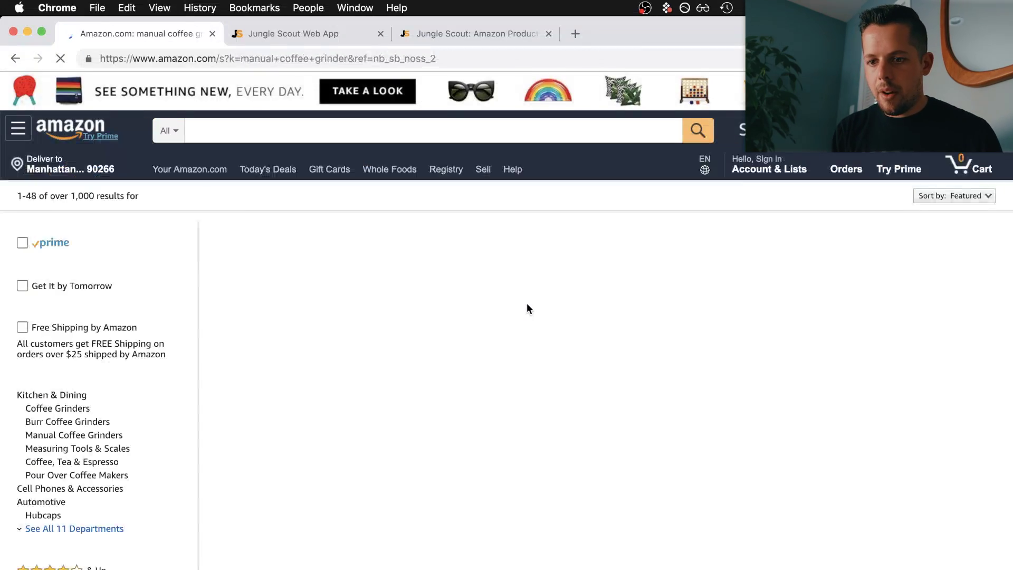
Step: Compare the first rows of manual coffee grinder listings by design, packaging, price and number of reviews
{"action": "scroll", "coordinate": [527, 305], "scroll_direction": "down", "scroll_amount": 3}
{"action": "scroll", "coordinate": [527, 309], "scroll_direction": "down", "scroll_amount": 2}
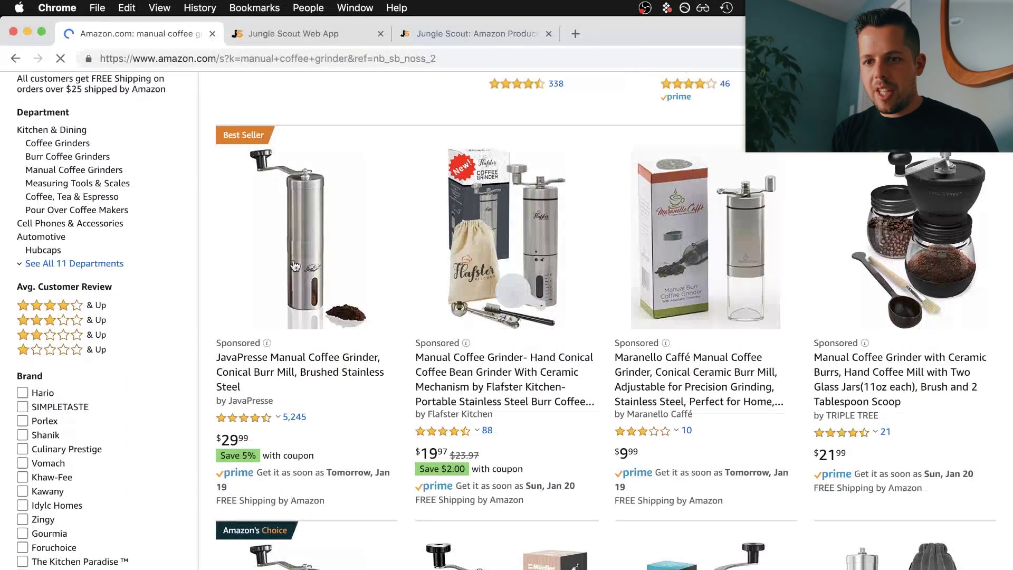
{"action": "scroll", "coordinate": [349, 273], "scroll_direction": "down", "scroll_amount": 7}
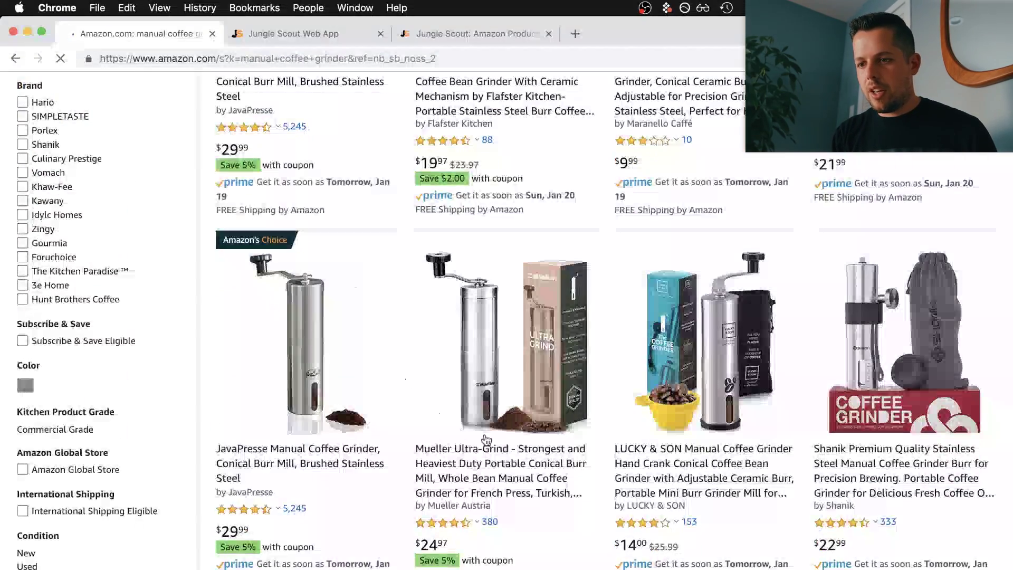
{"action": "scroll", "coordinate": [724, 380], "scroll_direction": "down", "scroll_amount": 4}
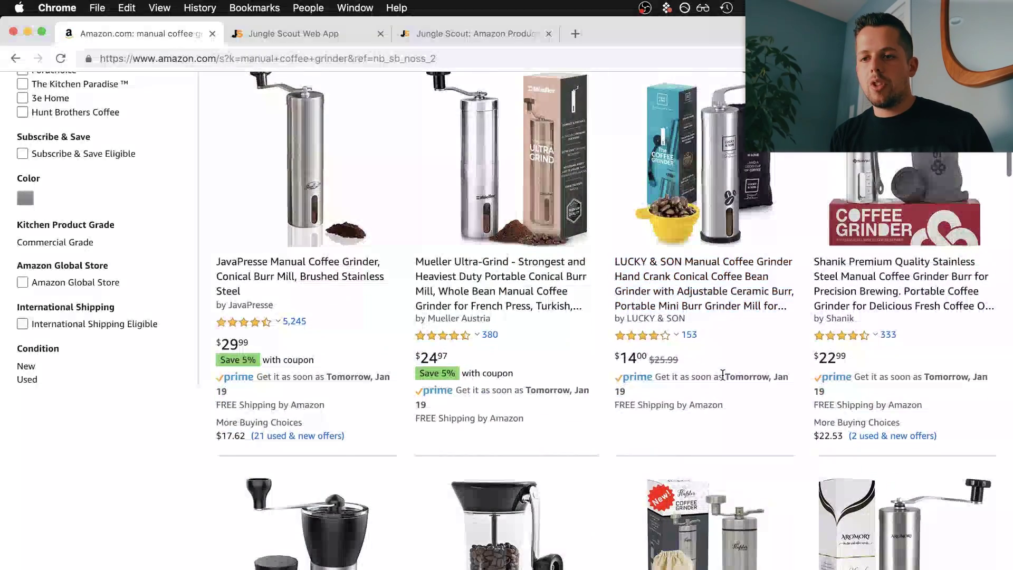
{"action": "scroll", "coordinate": [724, 380], "scroll_direction": "up", "scroll_amount": 2}
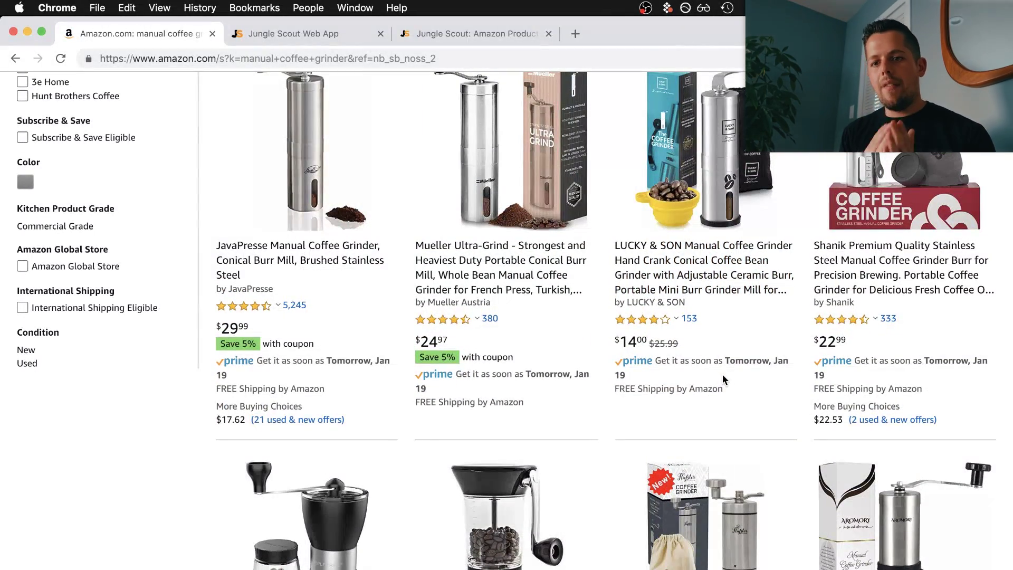
{"action": "scroll", "coordinate": [708, 396], "scroll_direction": "up", "scroll_amount": 1}
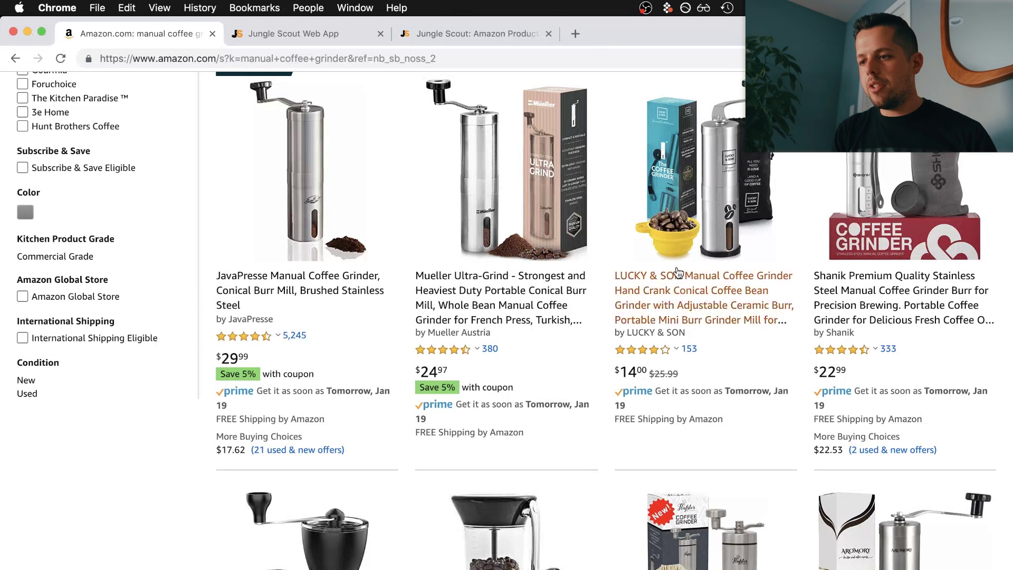
{"action": "scroll", "coordinate": [972, 180], "scroll_direction": "down", "scroll_amount": 1}
{"action": "scroll", "coordinate": [971, 180], "scroll_direction": "up", "scroll_amount": 1}
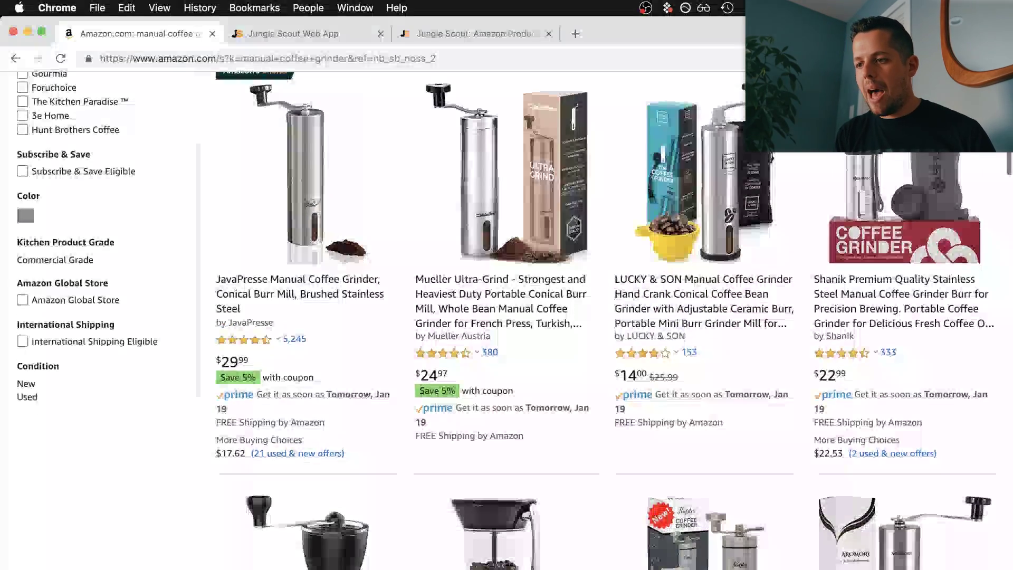
Step: Examine the manual coffee grinders further down the results, and recheck the JavaPresse, Mueller, LUCKY & SON and Shanik listings for differentiation
{"action": "scroll", "coordinate": [934, 221], "scroll_direction": "down", "scroll_amount": 8}
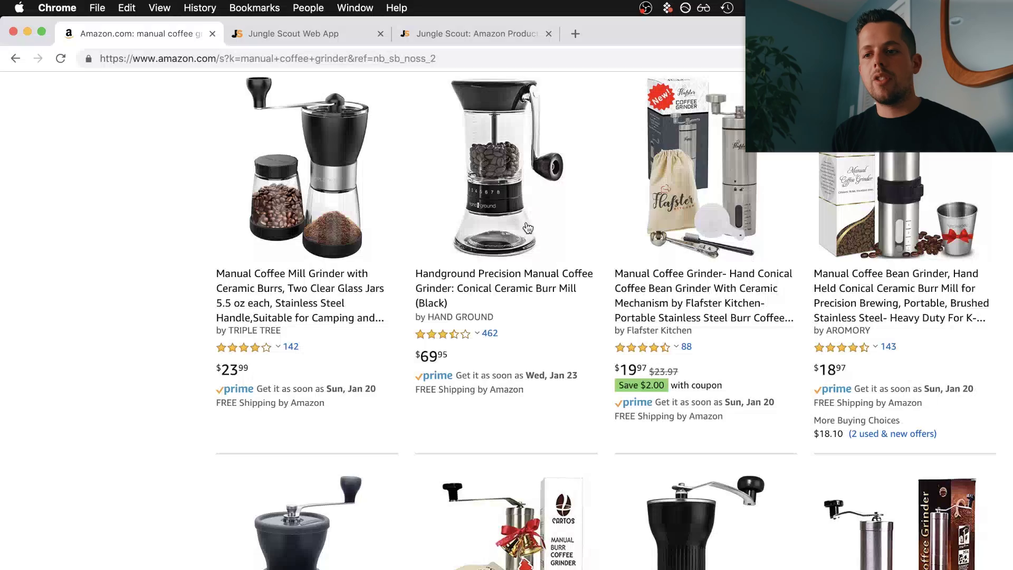
{"action": "scroll", "coordinate": [534, 237], "scroll_direction": "down", "scroll_amount": 3}
{"action": "scroll", "coordinate": [492, 224], "scroll_direction": "up", "scroll_amount": 2}
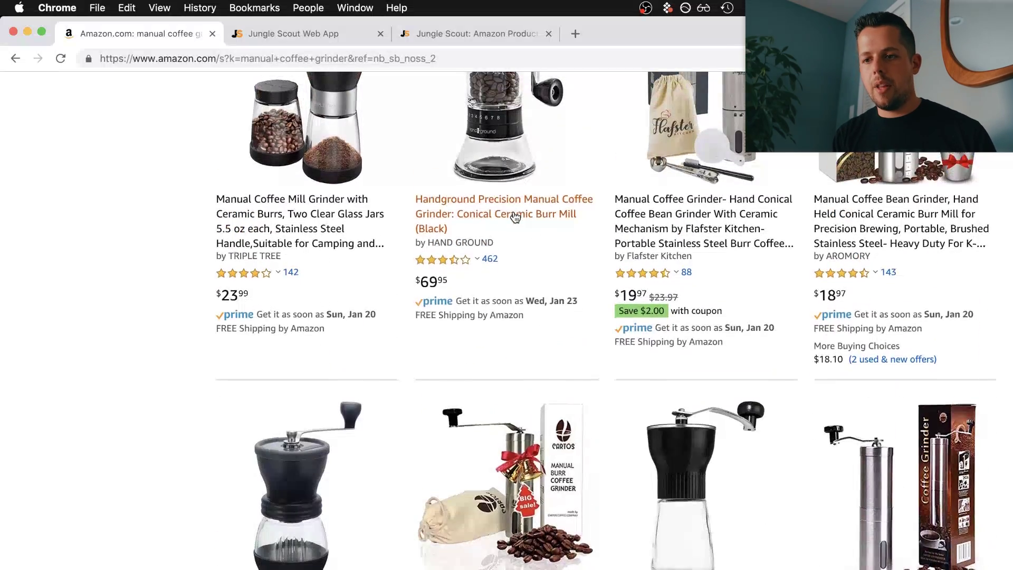
{"action": "scroll", "coordinate": [515, 216], "scroll_direction": "down", "scroll_amount": 8}
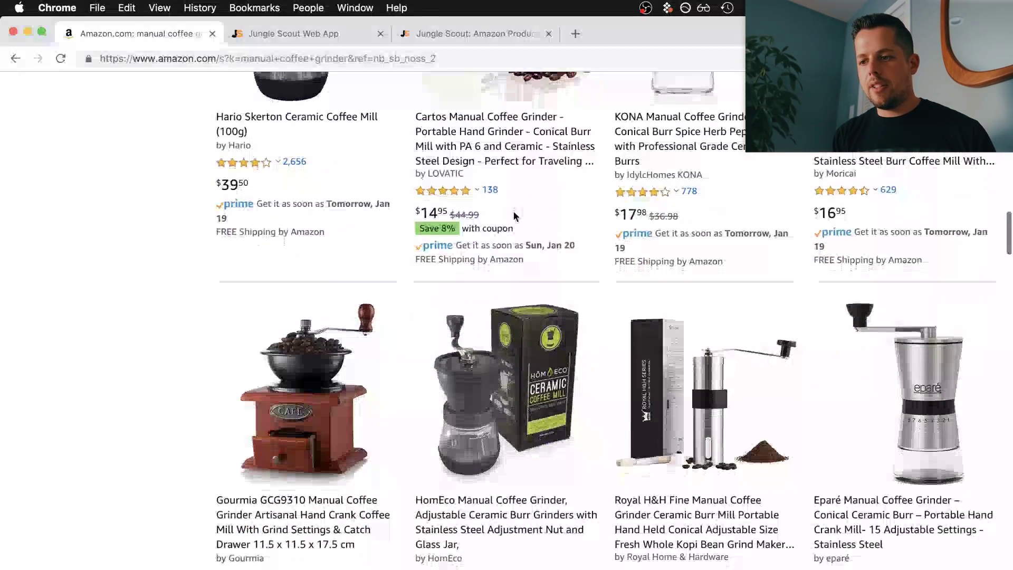
{"action": "scroll", "coordinate": [556, 467], "scroll_direction": "down", "scroll_amount": 5}
{"action": "scroll", "coordinate": [556, 469], "scroll_direction": "down", "scroll_amount": 5}
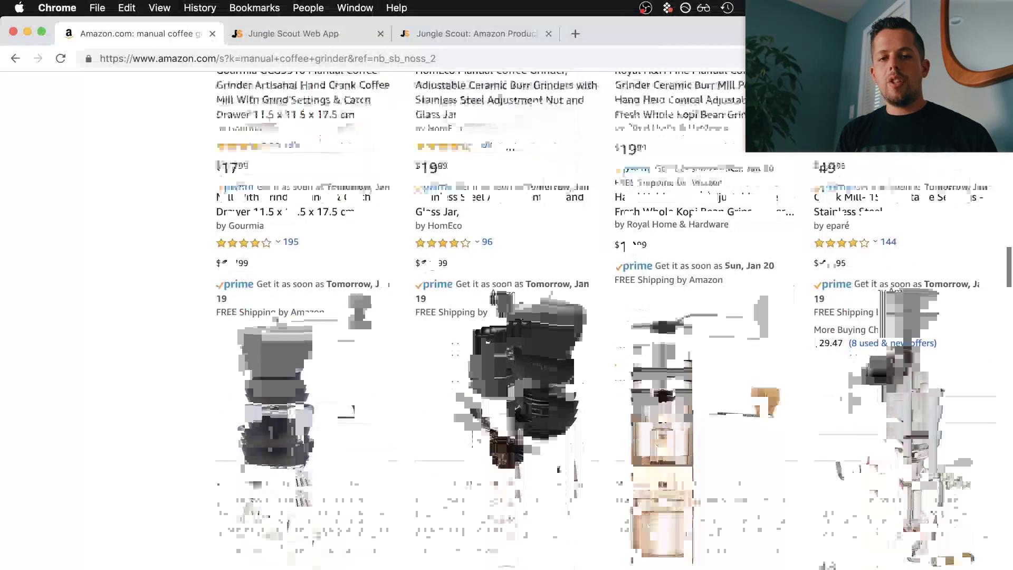
{"action": "scroll", "coordinate": [558, 469], "scroll_direction": "up", "scroll_amount": 8}
{"action": "scroll", "coordinate": [559, 469], "scroll_direction": "up", "scroll_amount": 3}
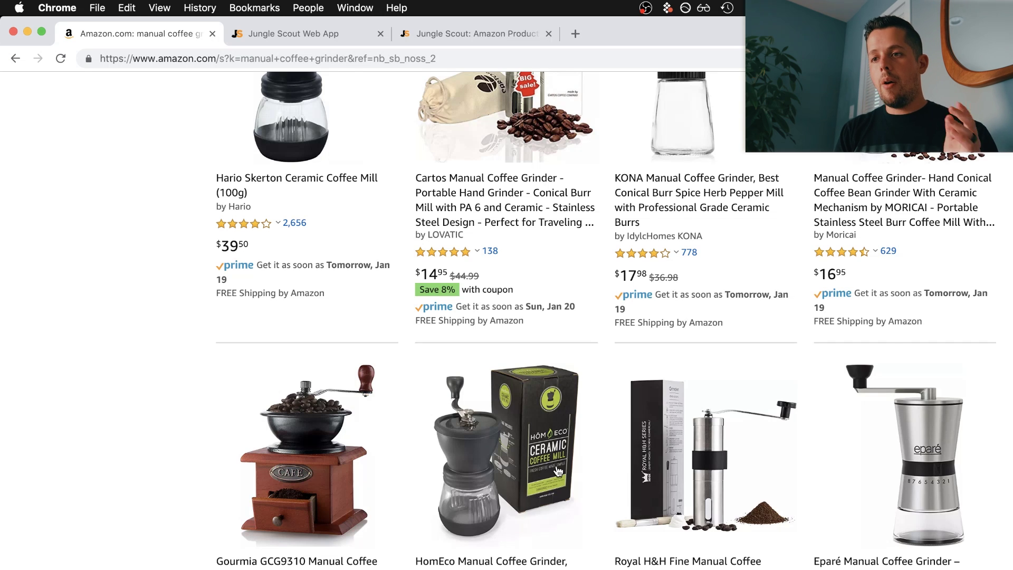
{"action": "scroll", "coordinate": [557, 470], "scroll_direction": "up", "scroll_amount": 3}
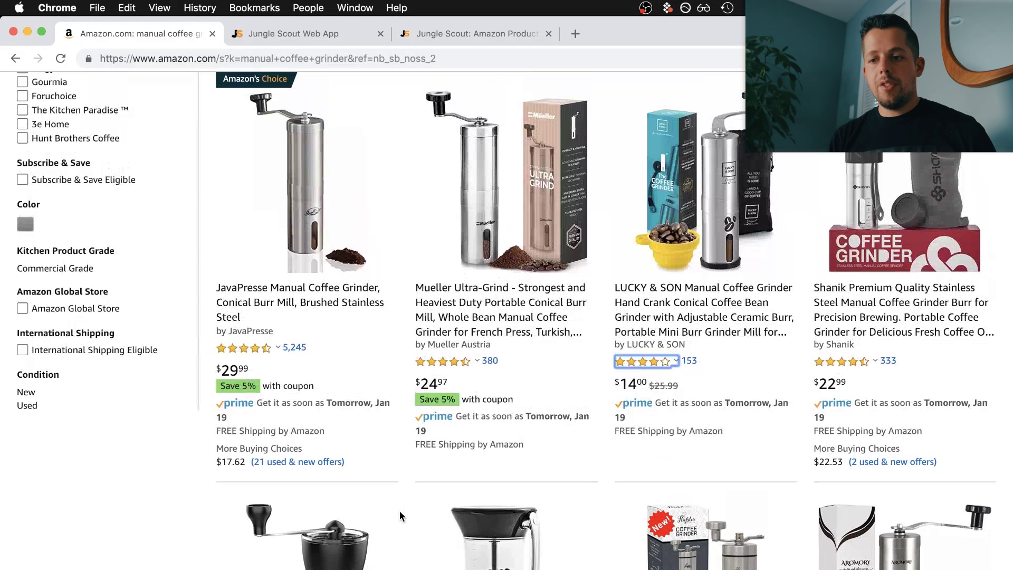
{"action": "scroll", "coordinate": [399, 515], "scroll_direction": "down", "scroll_amount": 5}
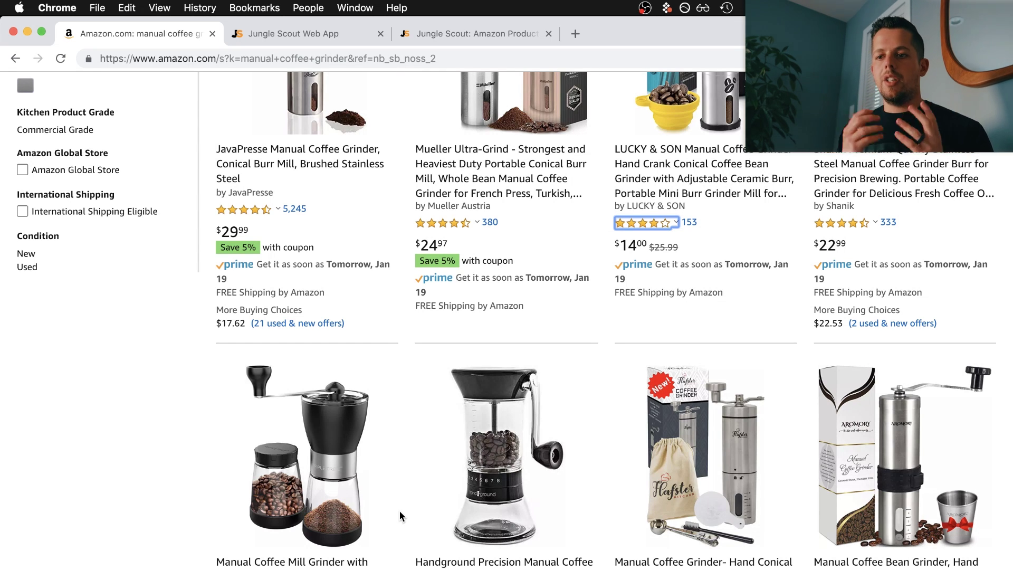
{"action": "scroll", "coordinate": [400, 516], "scroll_direction": "up", "scroll_amount": 5}
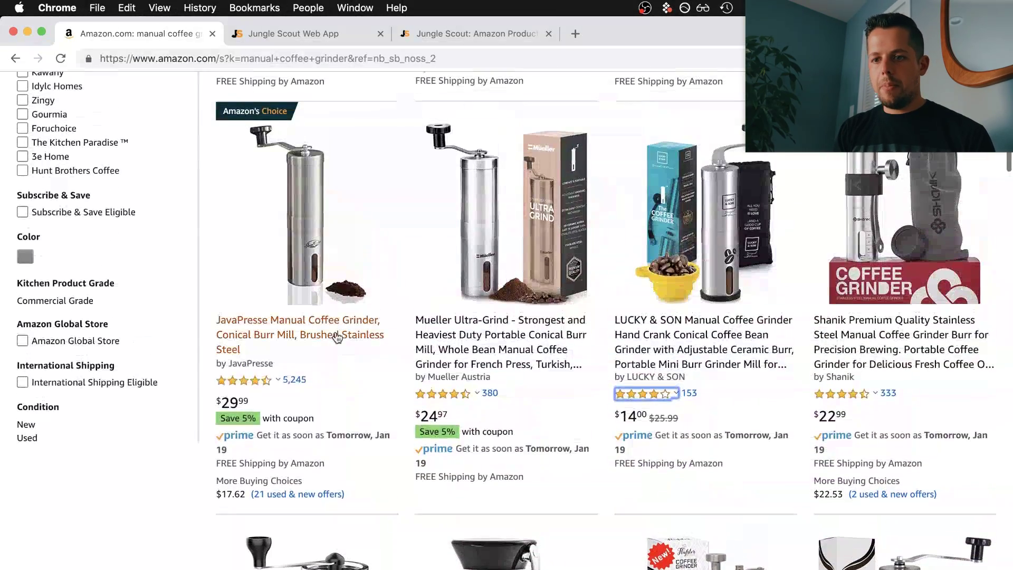
Step: Open the JavaPresse Manual Coffee Grinder listing and examine its frequently bought together items and sponsored related products
{"action": "left_click", "coordinate": [337, 336]}
{"action": "scroll", "coordinate": [360, 387], "scroll_direction": "down", "scroll_amount": 5}
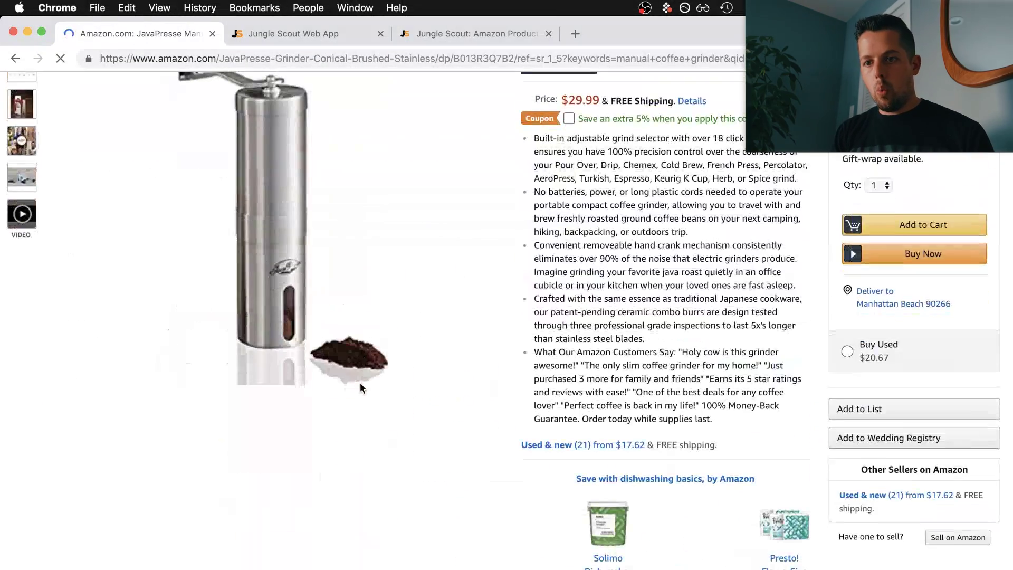
{"action": "scroll", "coordinate": [360, 388], "scroll_direction": "down", "scroll_amount": 15}
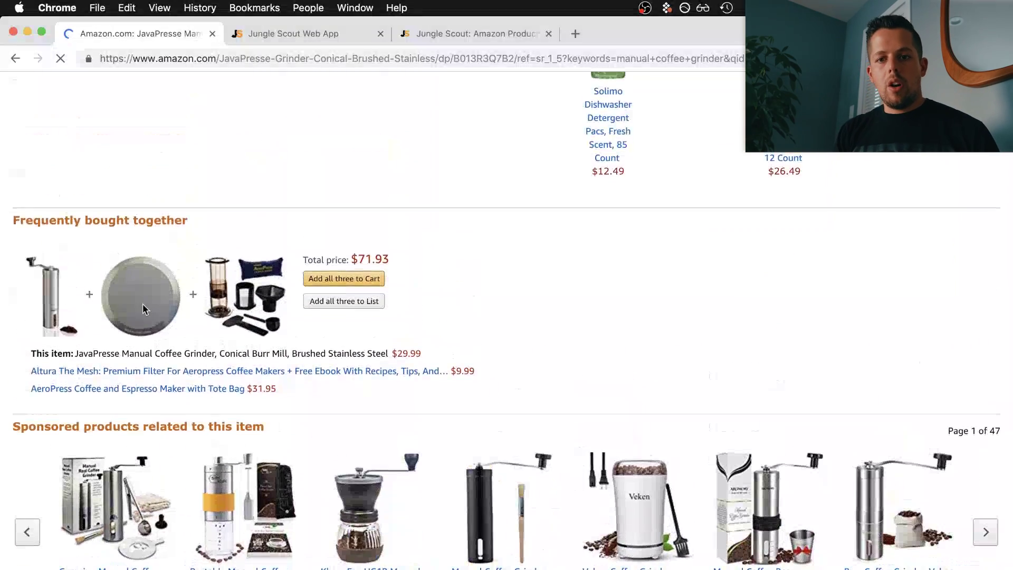
{"action": "scroll", "coordinate": [243, 328], "scroll_direction": "down", "scroll_amount": 2}
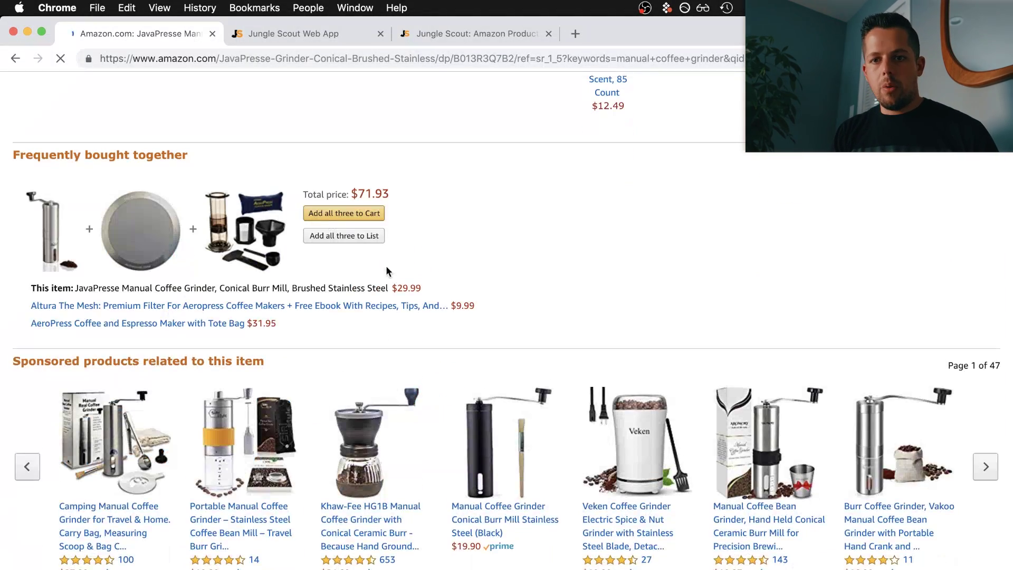
{"action": "scroll", "coordinate": [505, 330], "scroll_direction": "down", "scroll_amount": 5}
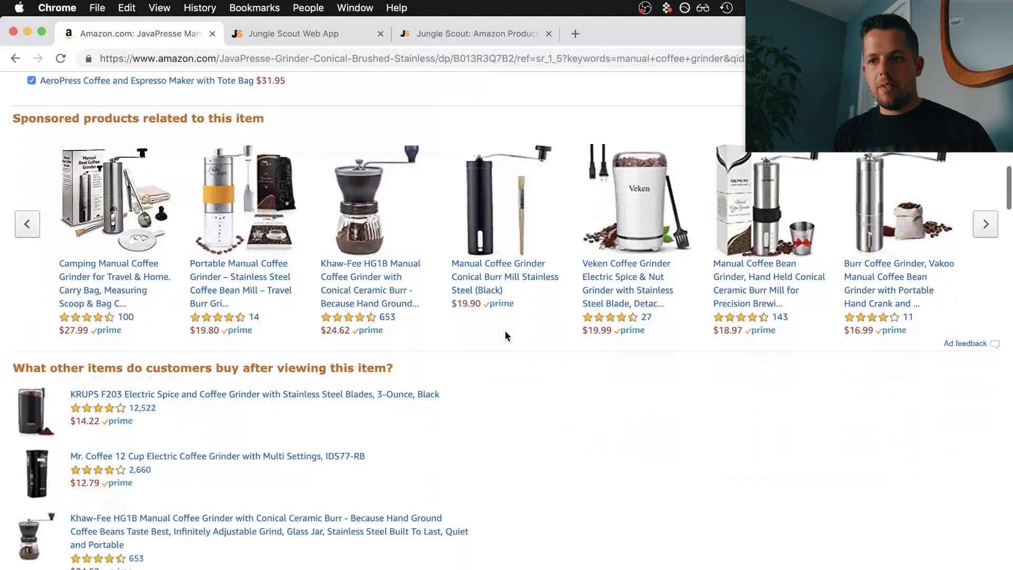
{"action": "scroll", "coordinate": [505, 331], "scroll_direction": "up", "scroll_amount": 3}
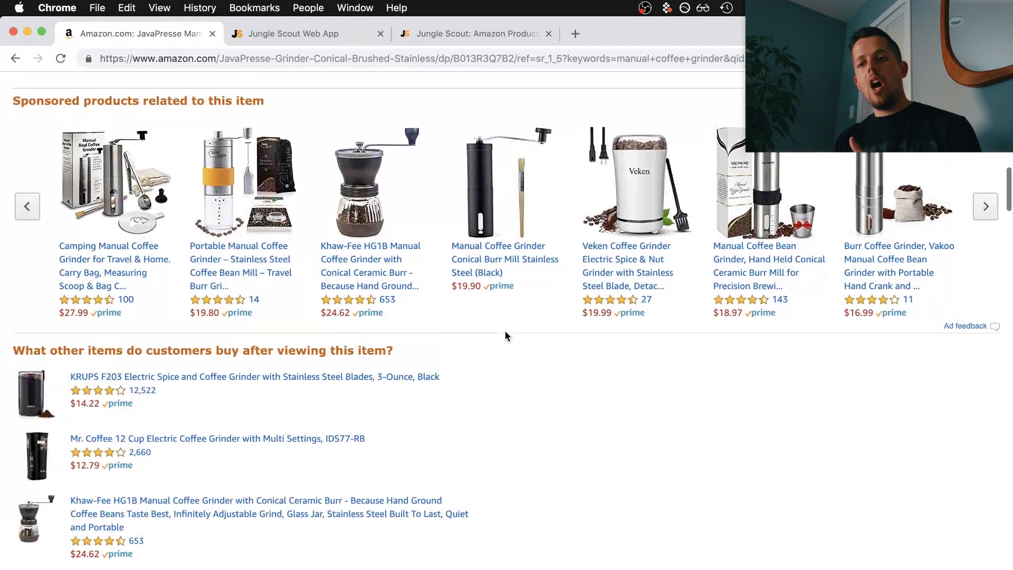
{"action": "scroll", "coordinate": [505, 335], "scroll_direction": "up", "scroll_amount": 1}
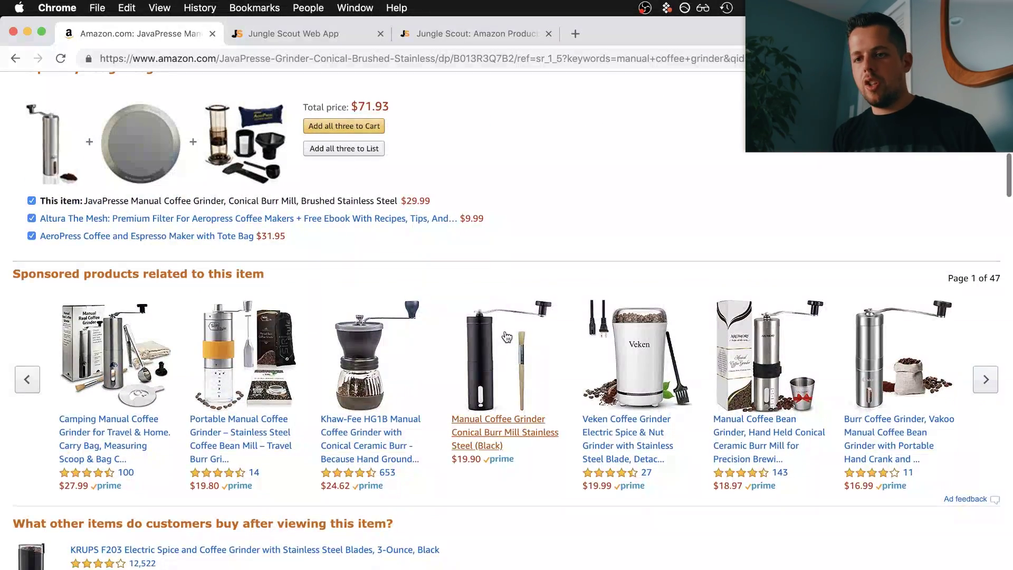
Step: Review the frequently bought together bundle again, along with the JavaPresse listing's rating, price and feature bullets
{"action": "scroll", "coordinate": [507, 337], "scroll_direction": "up", "scroll_amount": 3}
{"action": "scroll", "coordinate": [507, 337], "scroll_direction": "up", "scroll_amount": 1}
{"action": "scroll", "coordinate": [505, 336], "scroll_direction": "up", "scroll_amount": 1}
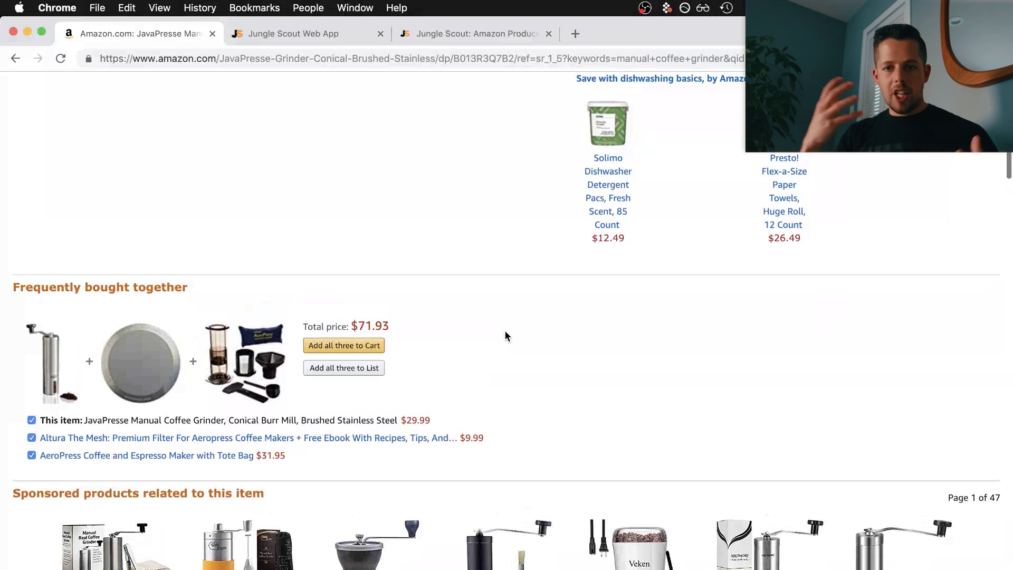
{"action": "scroll", "coordinate": [505, 336], "scroll_direction": "up", "scroll_amount": 2}
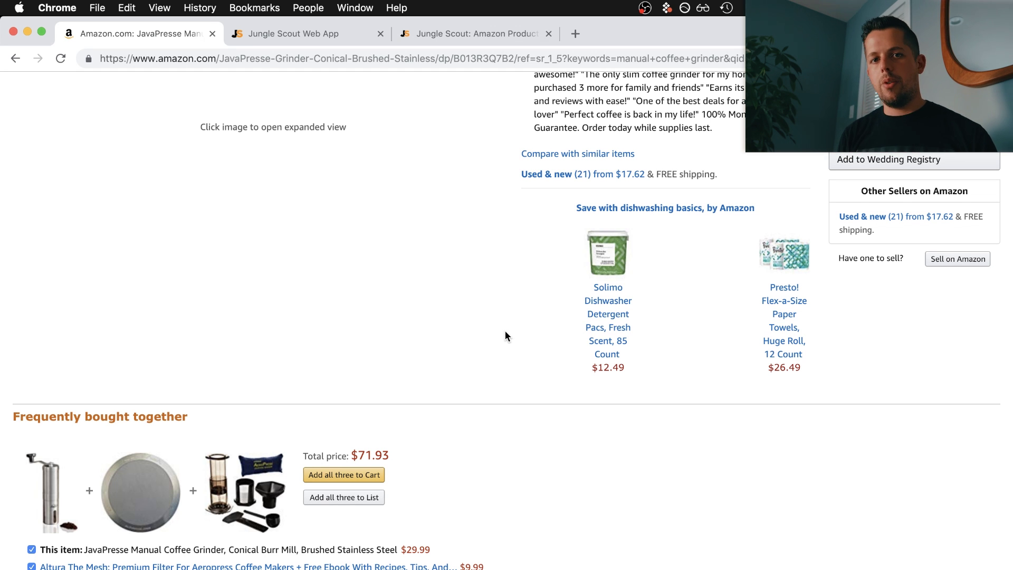
{"action": "scroll", "coordinate": [504, 331], "scroll_direction": "up", "scroll_amount": 10}
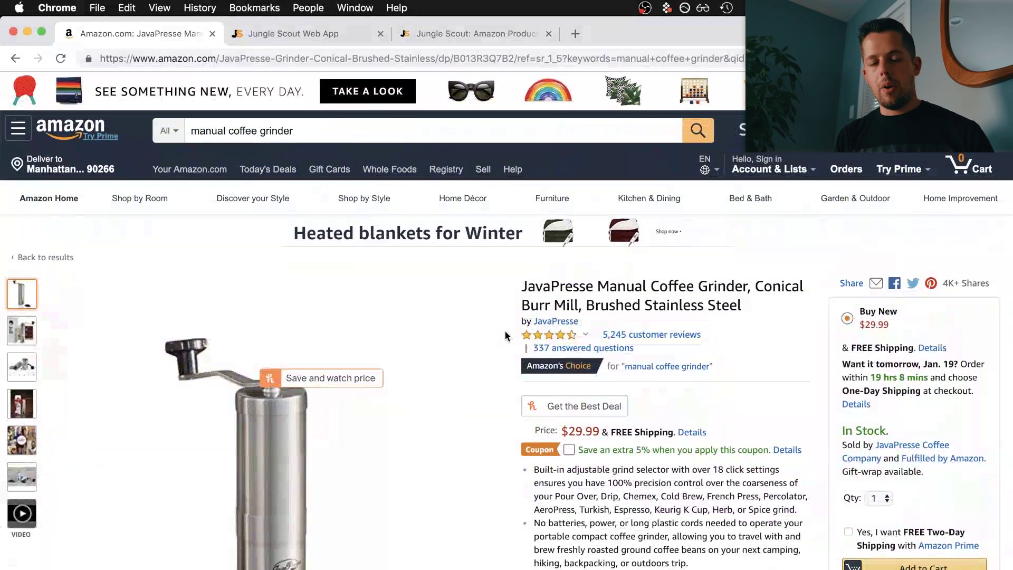
{"action": "scroll", "coordinate": [504, 330], "scroll_direction": "down", "scroll_amount": 2}
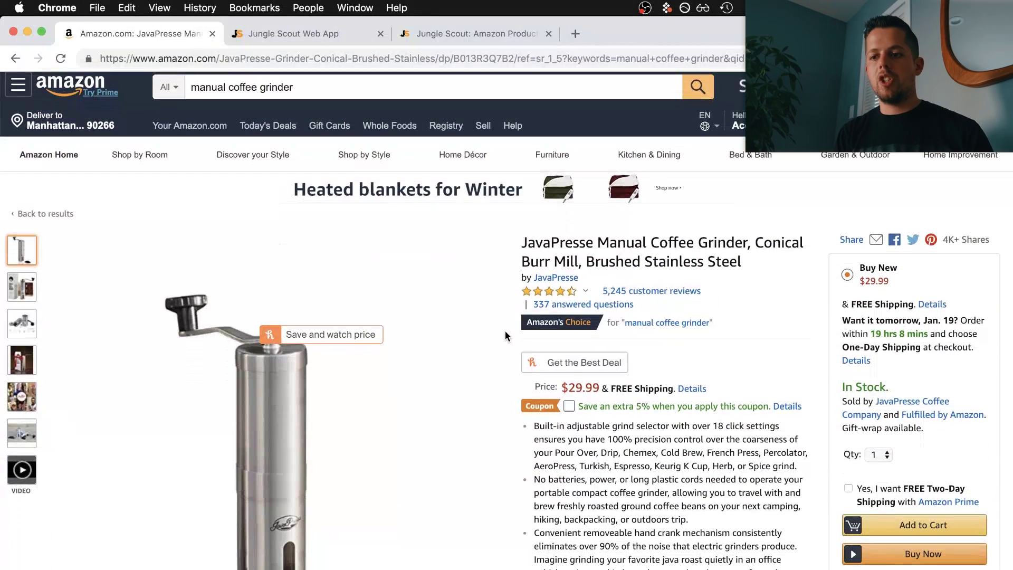
{"action": "scroll", "coordinate": [505, 335], "scroll_direction": "down", "scroll_amount": 5}
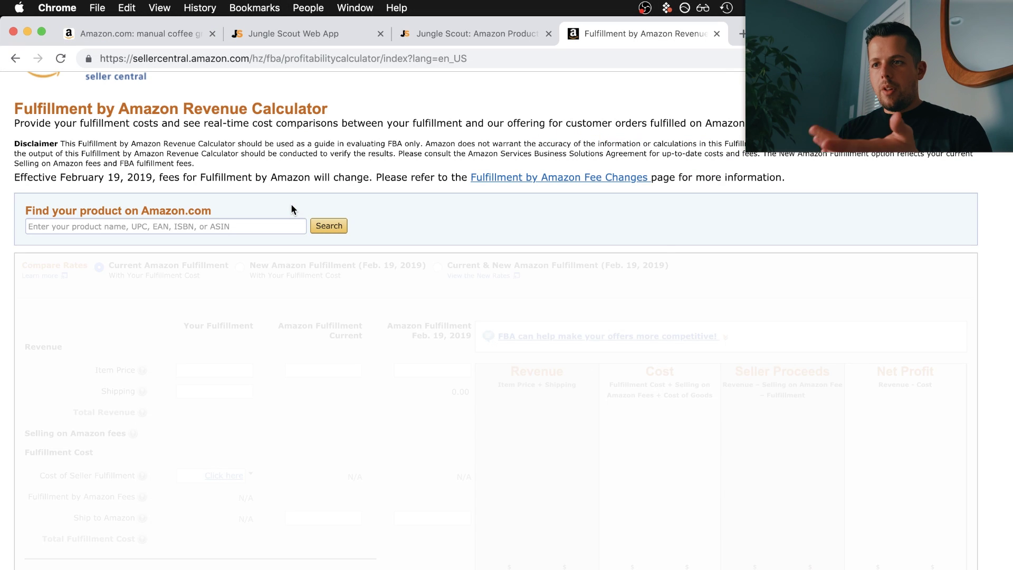
Step: Search the Fulfillment by Amazon Revenue Calculator for "hand grinder coffee" and select the JavaPresse Manual Coffee Grinder
{"action": "scroll", "coordinate": [256, 173], "scroll_direction": "up", "scroll_amount": 1}
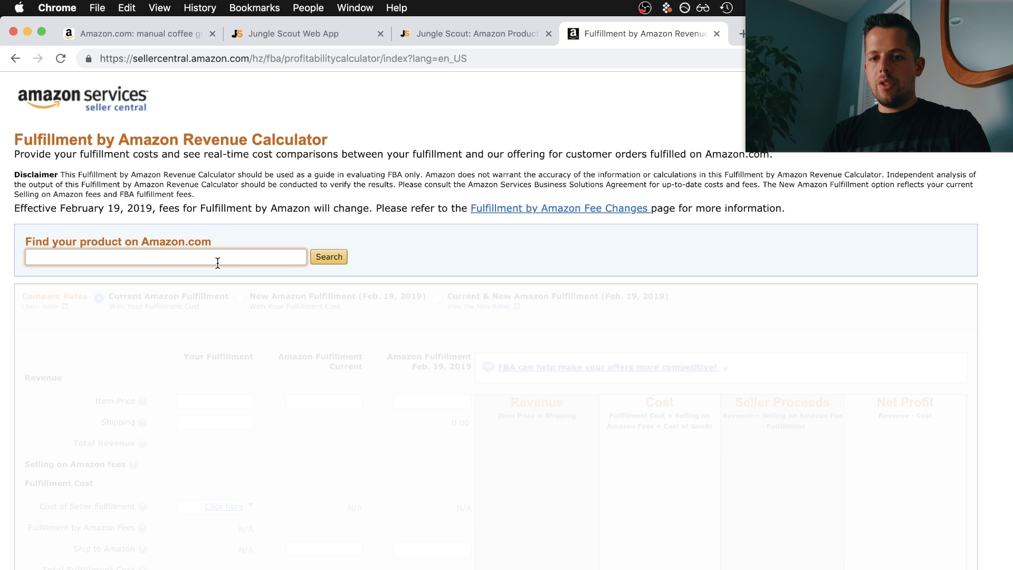
{"action": "left_click", "coordinate": [211, 261]}
{"action": "type", "text": "hand fgrind"}
{"action": "key", "text": "BackSpace"}
{"action": "key", "text": "BackSpace"}
{"action": "key", "text": "BackSpace"}
{"action": "key", "text": "BackSpace"}
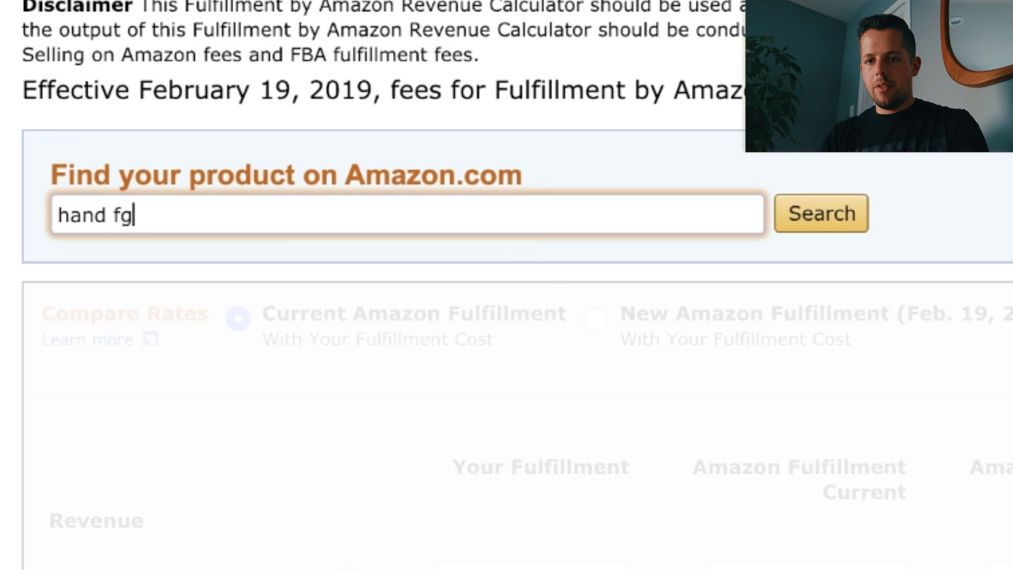
{"action": "key", "text": "BackSpace"}
{"action": "key", "text": "BackSpace"}
{"action": "type", "text": "grinder coffee"}
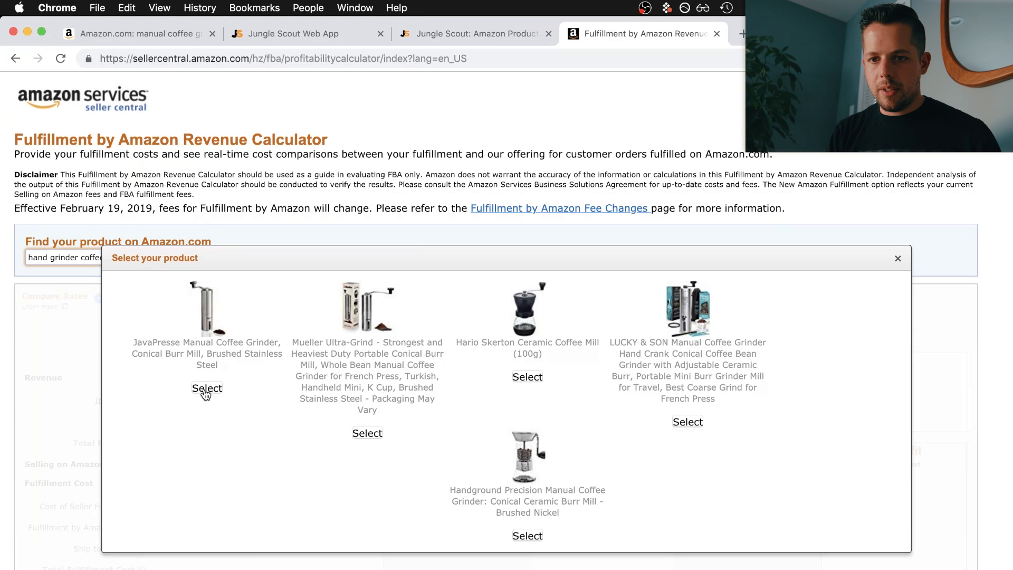
{"action": "left_click", "coordinate": [206, 391]}
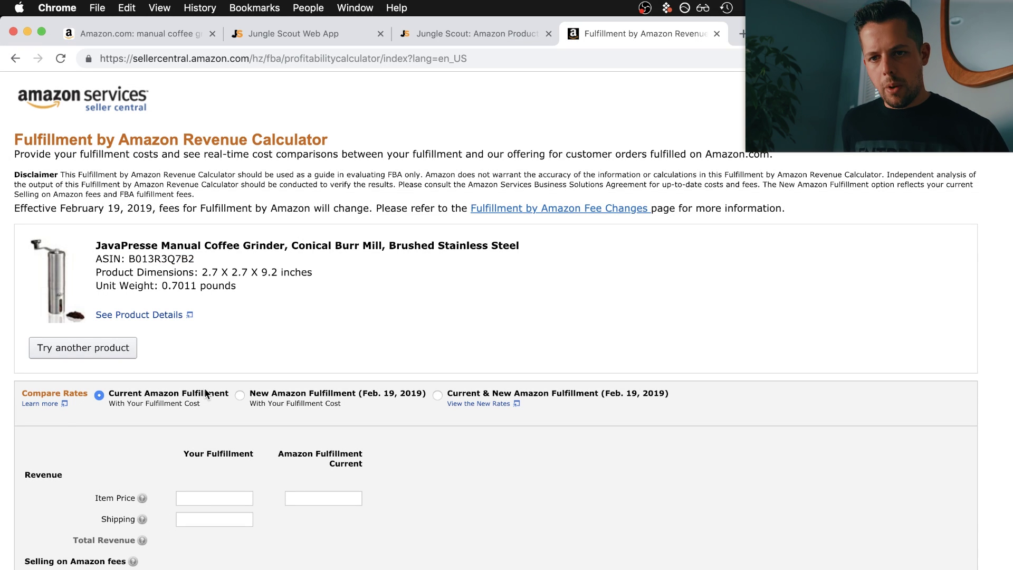
Step: Set the item price under Amazon Fulfillment to 24.99 and calculate the grinder's profitability
{"action": "scroll", "coordinate": [286, 410], "scroll_direction": "down", "scroll_amount": 3}
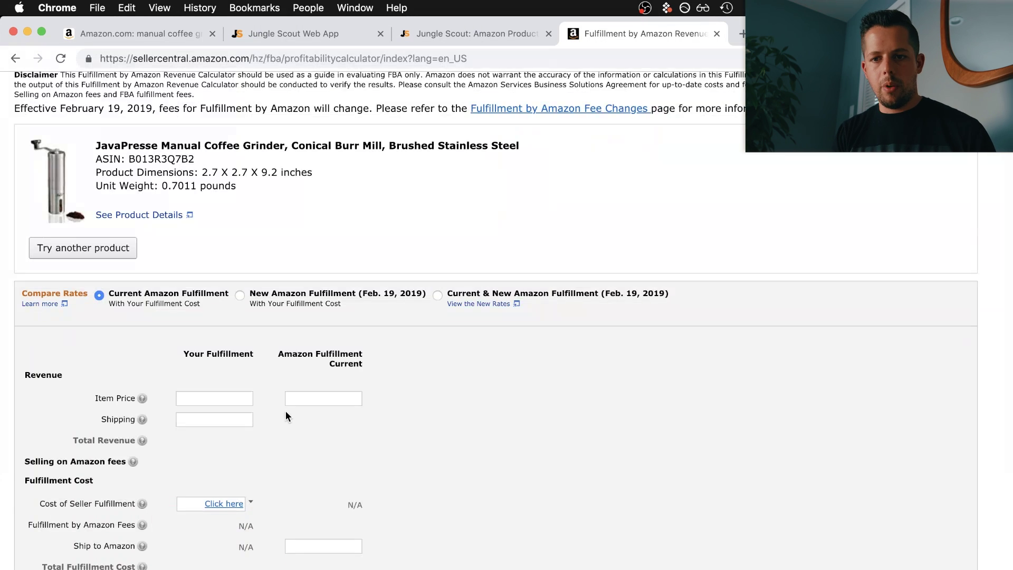
{"action": "scroll", "coordinate": [286, 411], "scroll_direction": "down", "scroll_amount": 1}
{"action": "scroll", "coordinate": [323, 374], "scroll_direction": "down", "scroll_amount": 2}
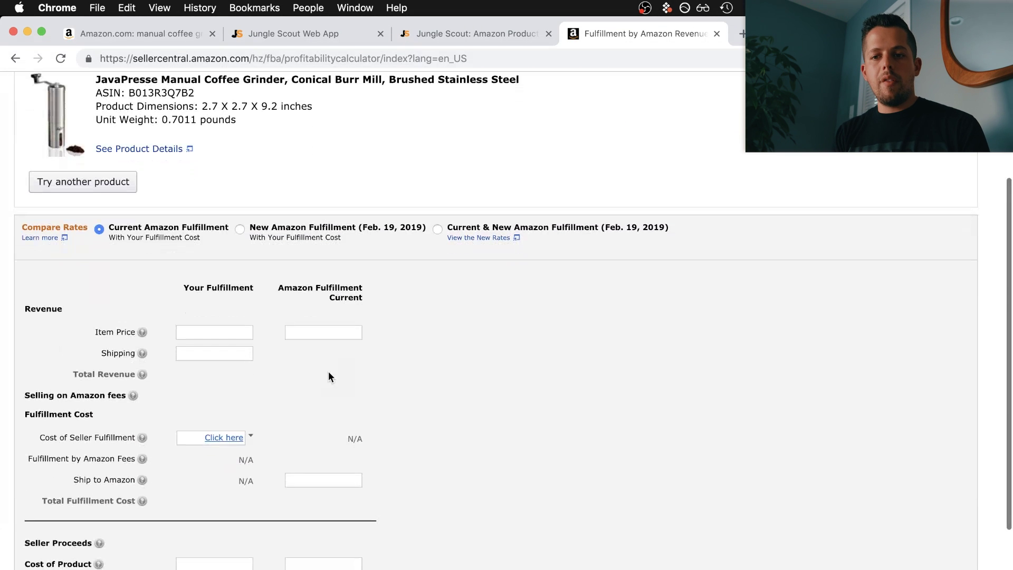
{"action": "scroll", "coordinate": [318, 306], "scroll_direction": "up", "scroll_amount": 2}
{"action": "left_click", "coordinate": [341, 346]}
{"action": "type", "text": "24.99"}
{"action": "scroll", "coordinate": [369, 391], "scroll_direction": "down", "scroll_amount": 5}
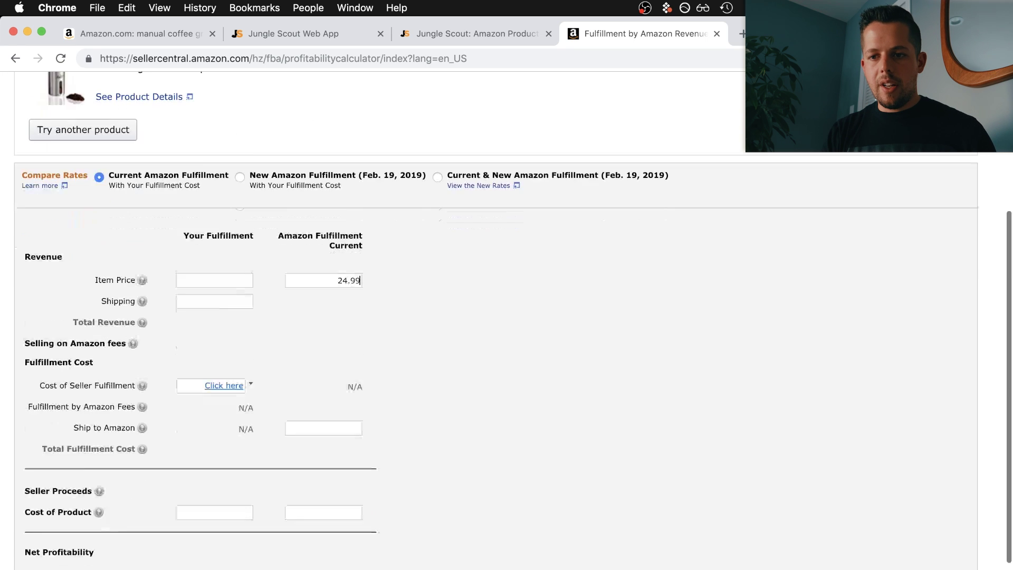
{"action": "left_click", "coordinate": [360, 520]}
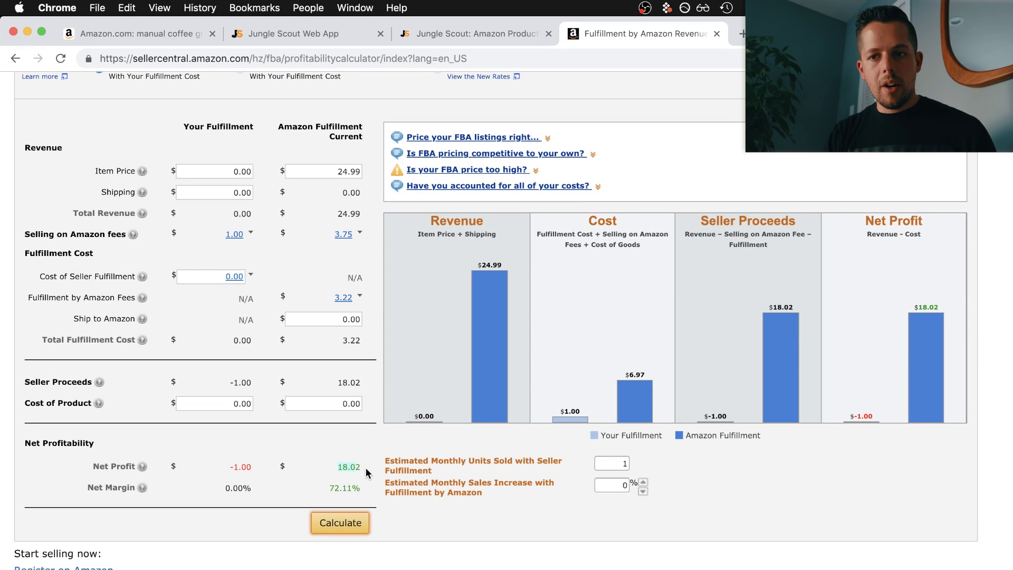
Step: Set the cost of product under Amazon Fulfillment to 5.50, recalculate, and review the fees, net profit and margin
{"action": "double_click", "coordinate": [340, 407]}
{"action": "type", "text": "5.50"}
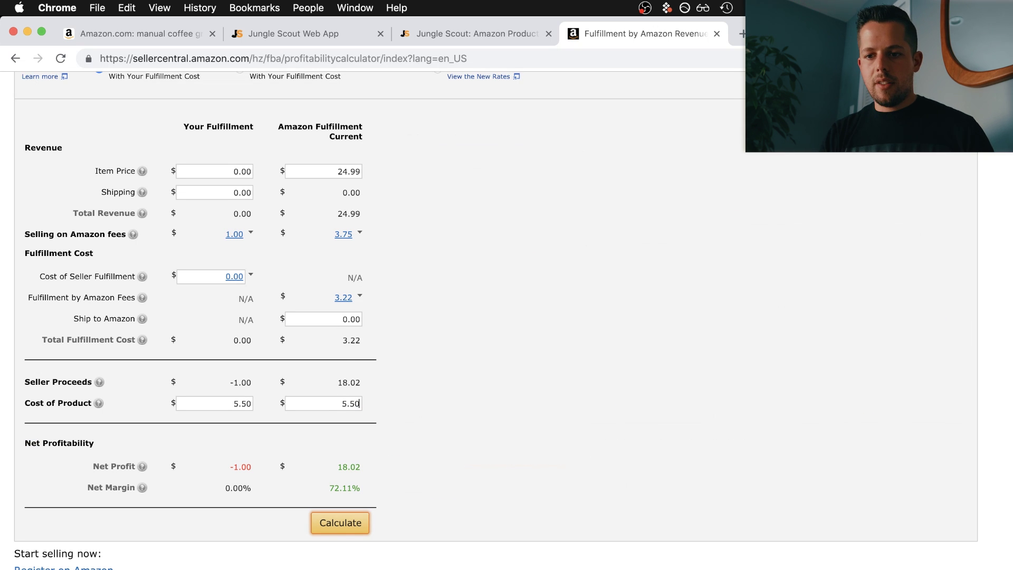
{"action": "left_click", "coordinate": [341, 524]}
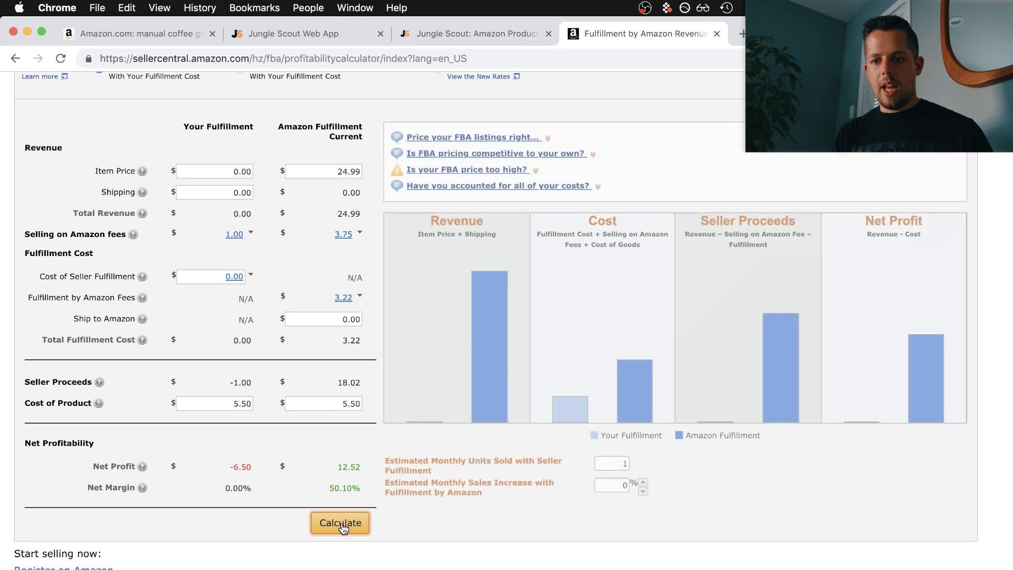
{"action": "scroll", "coordinate": [348, 473], "scroll_direction": "up", "scroll_amount": 3}
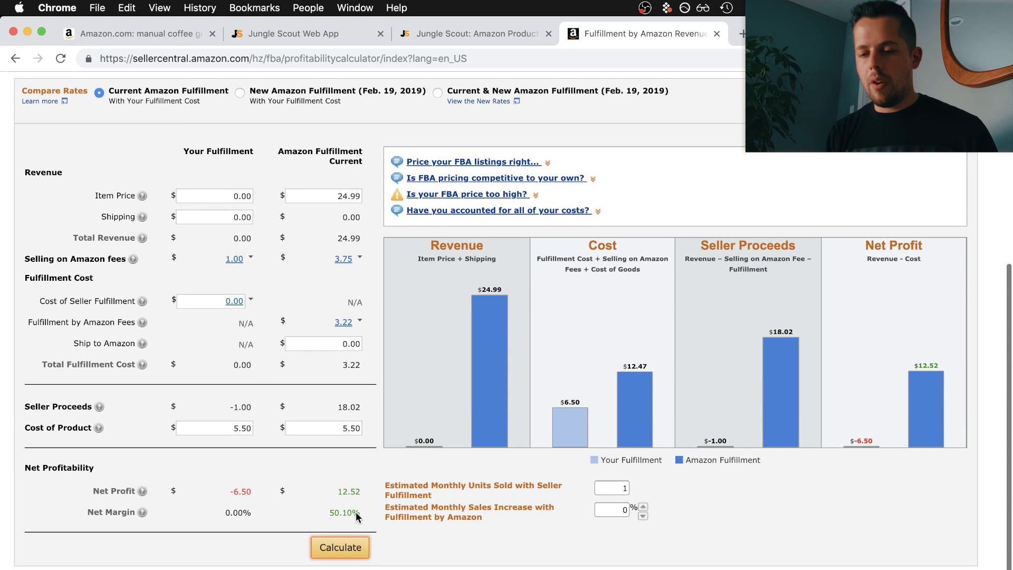
{"action": "scroll", "coordinate": [356, 538], "scroll_direction": "up", "scroll_amount": 1}
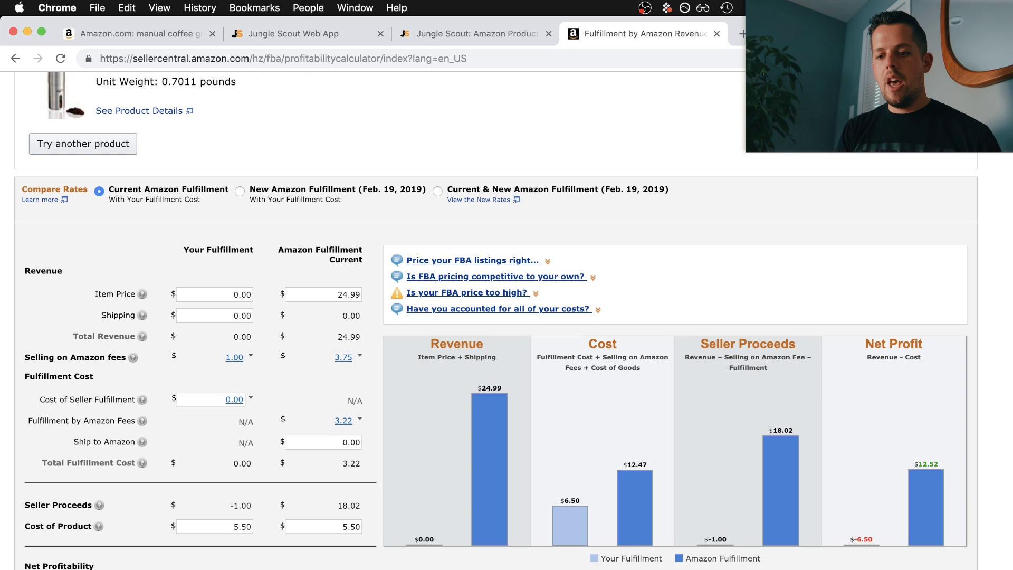
{"action": "scroll", "coordinate": [353, 564], "scroll_direction": "down", "scroll_amount": 1}
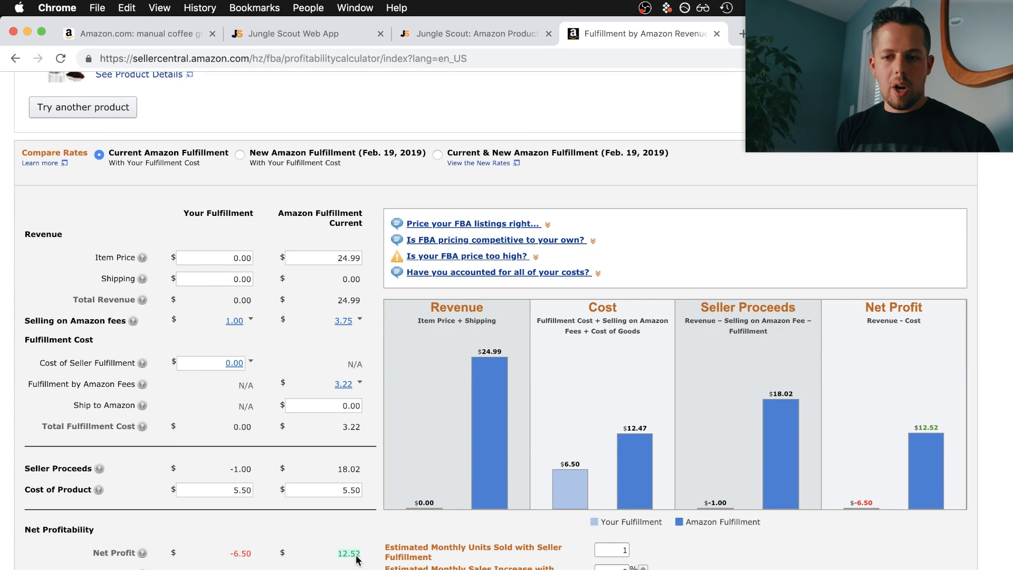
{"action": "scroll", "coordinate": [357, 560], "scroll_direction": "up", "scroll_amount": 1}
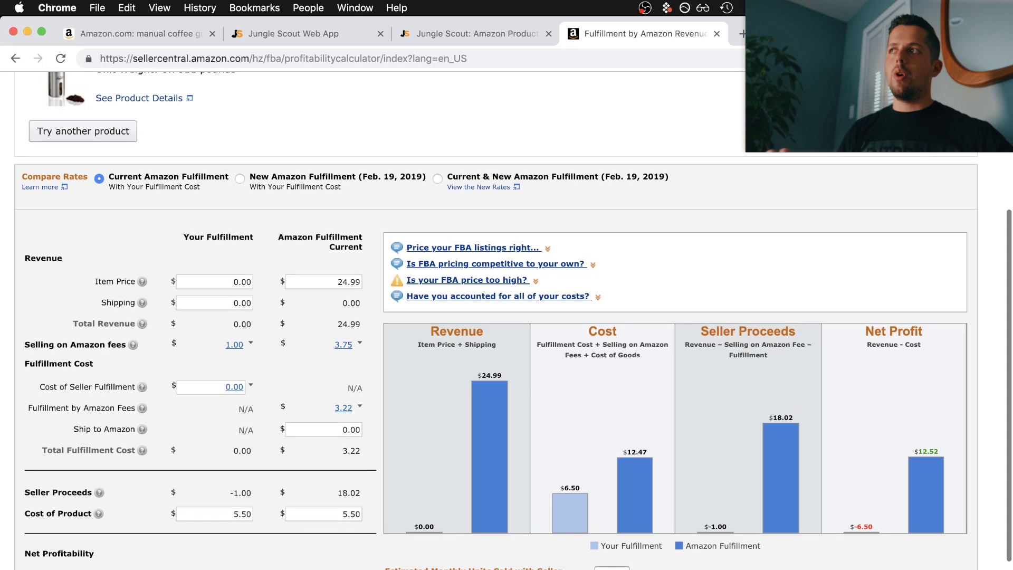